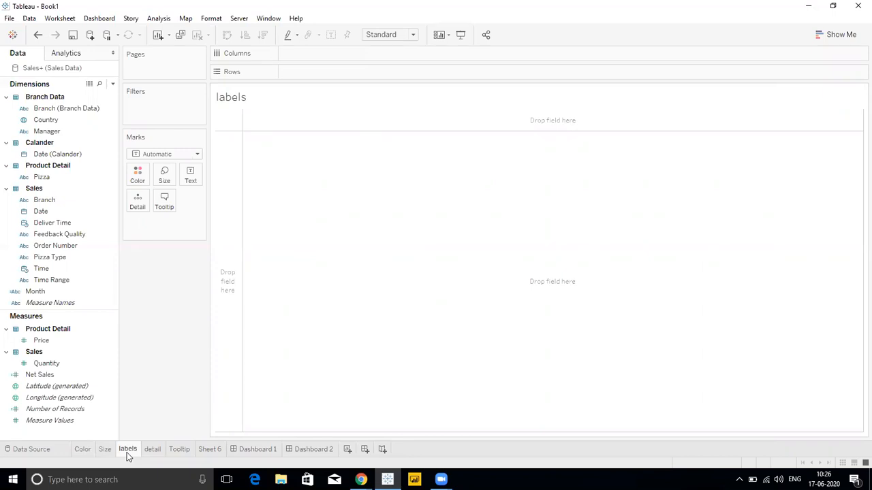
- Build a vertical bar chart with Pizza on the columns and the sum of Net Sales on the rows
left_click(53, 202)
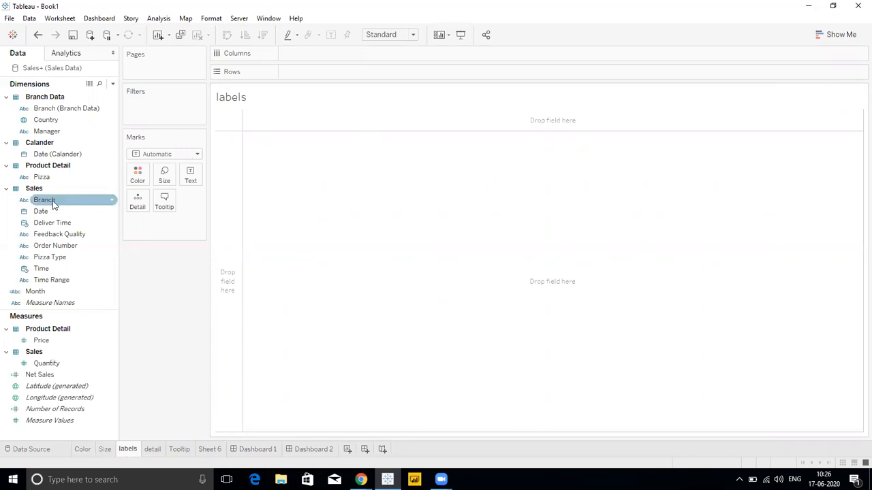
left_click_drag(58, 178, 320, 80)
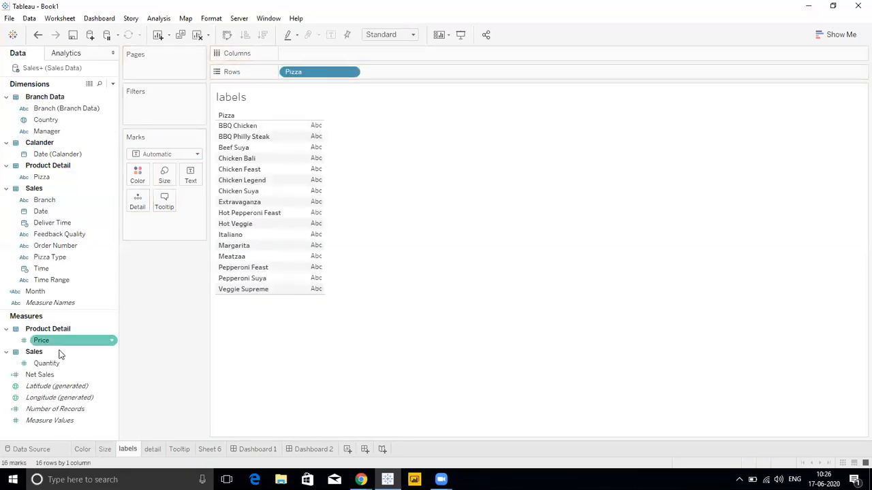
left_click_drag(59, 376, 333, 53)
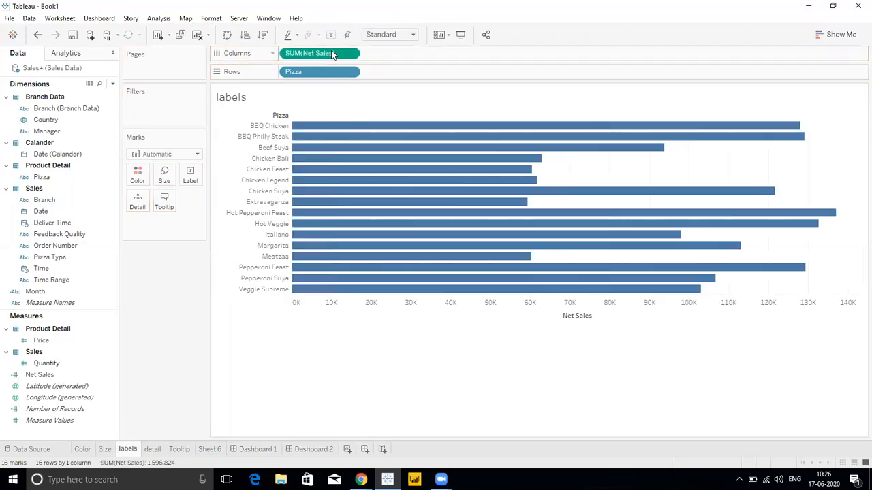
left_click(227, 35)
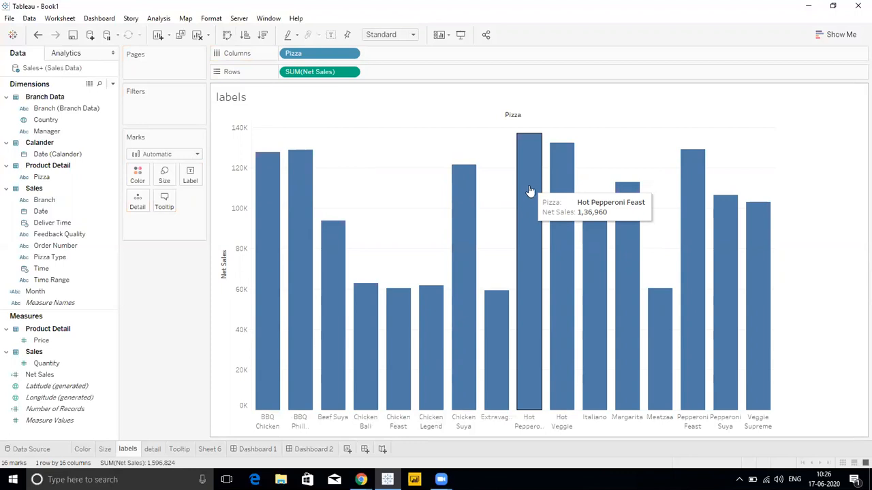
- Label each pizza's bar with the sum of its Net Sales
mouse_move(530, 136)
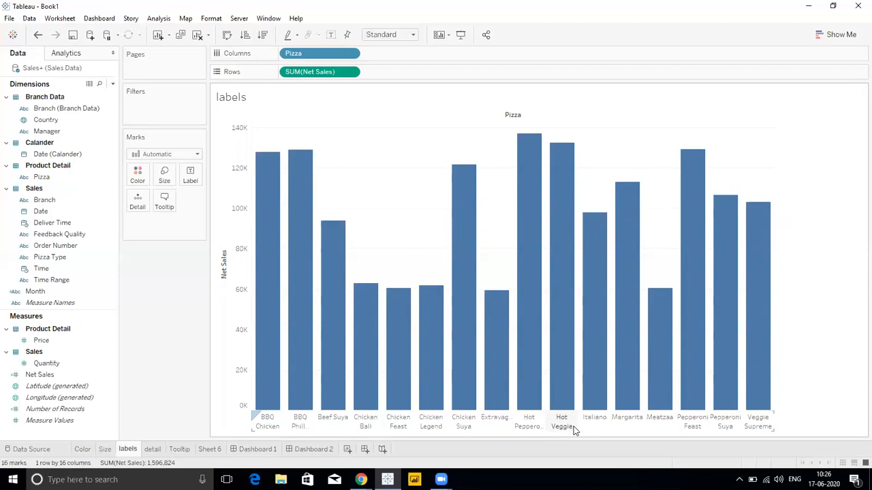
mouse_move(564, 246)
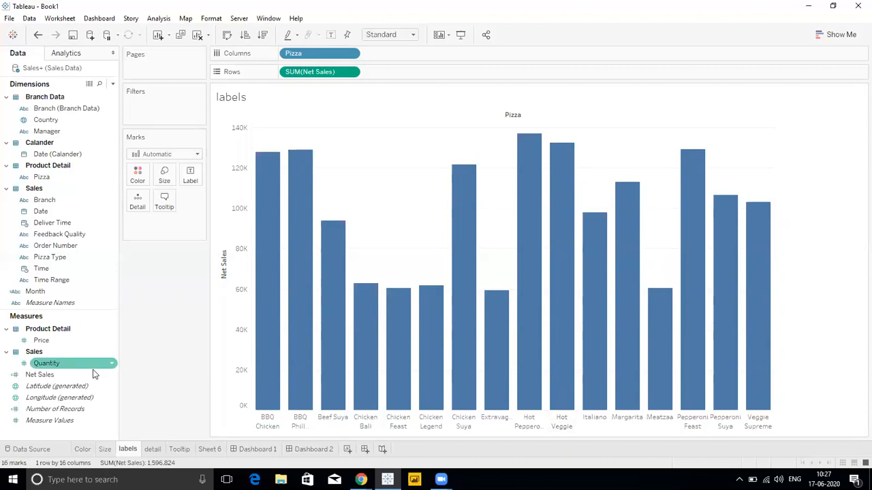
left_click_drag(78, 374, 193, 179)
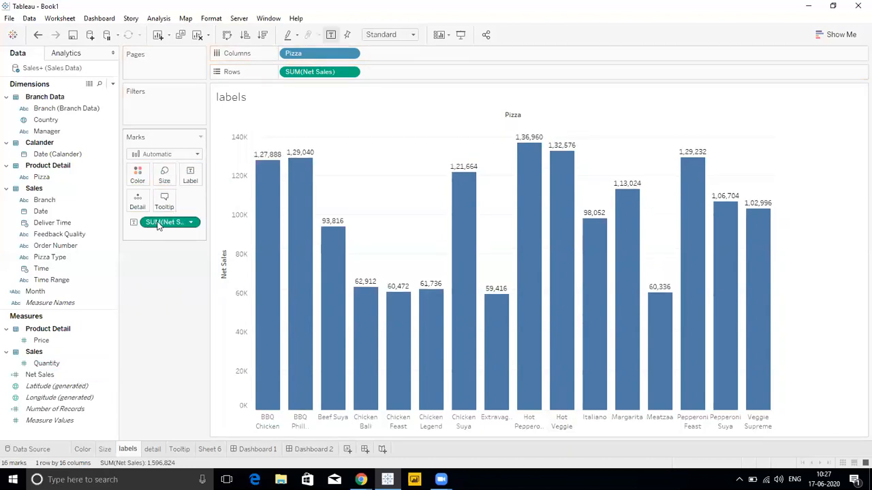
mouse_move(265, 160)
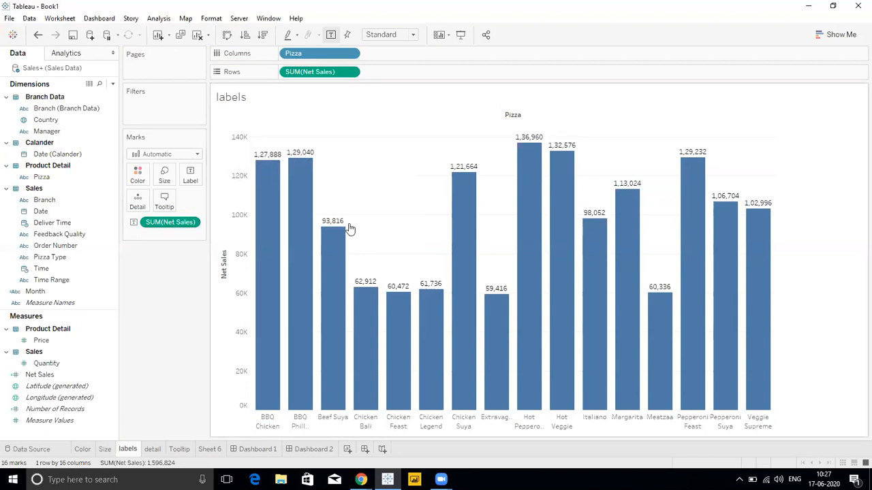
mouse_move(371, 292)
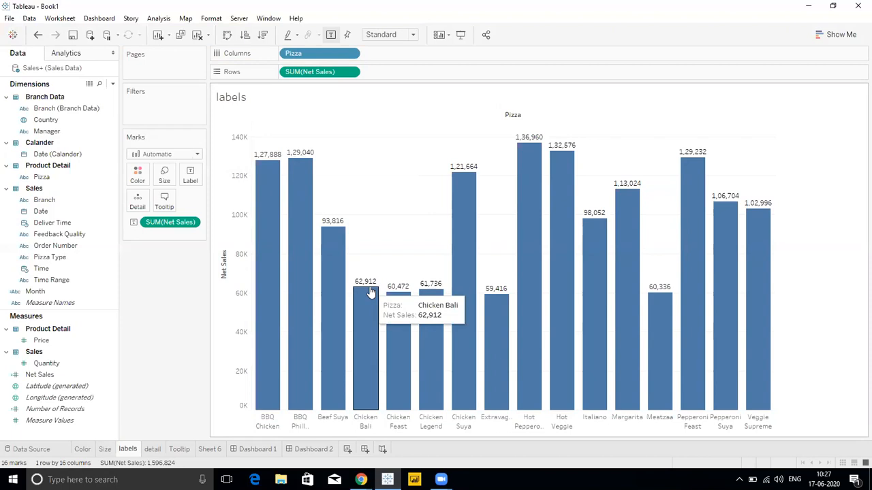
- Set the aggregation of the Net Sales label to Average, leaving the rows measure alone
left_click(191, 223)
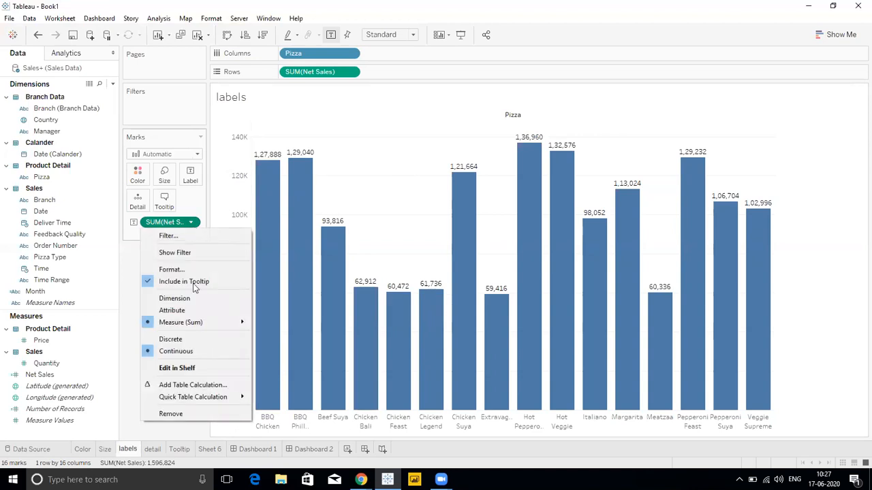
mouse_move(202, 327)
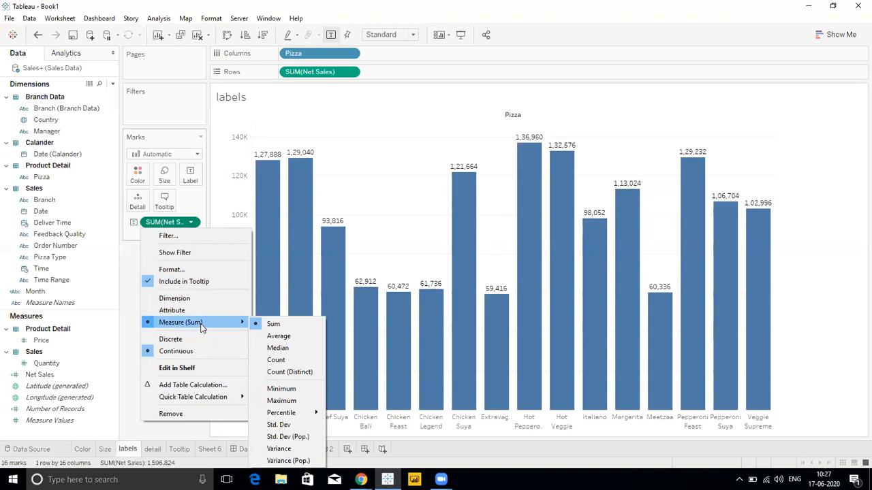
left_click(279, 336)
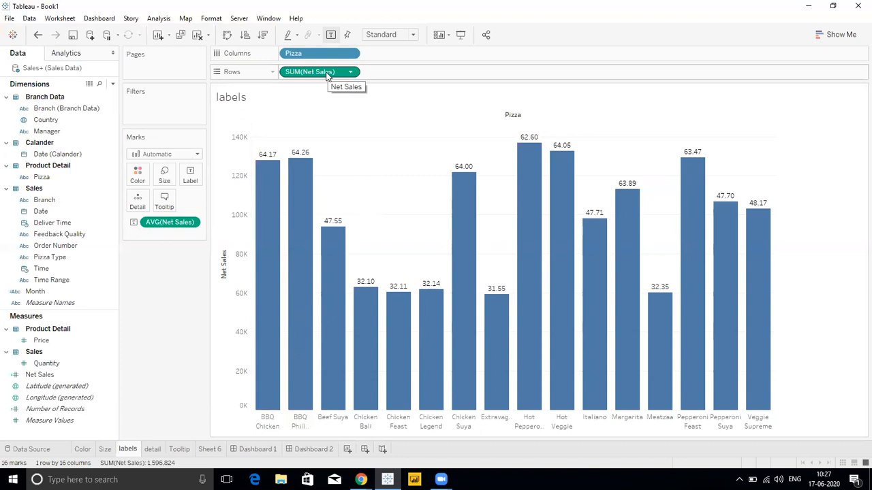
mouse_move(302, 220)
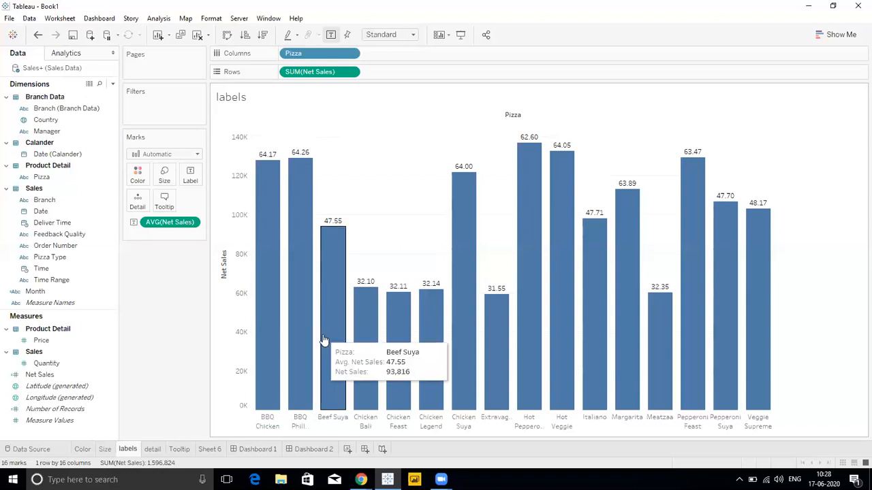
- Switch the aggregation of the Net Sales label to Maximum and back to Sum
left_click(191, 223)
mouse_move(226, 324)
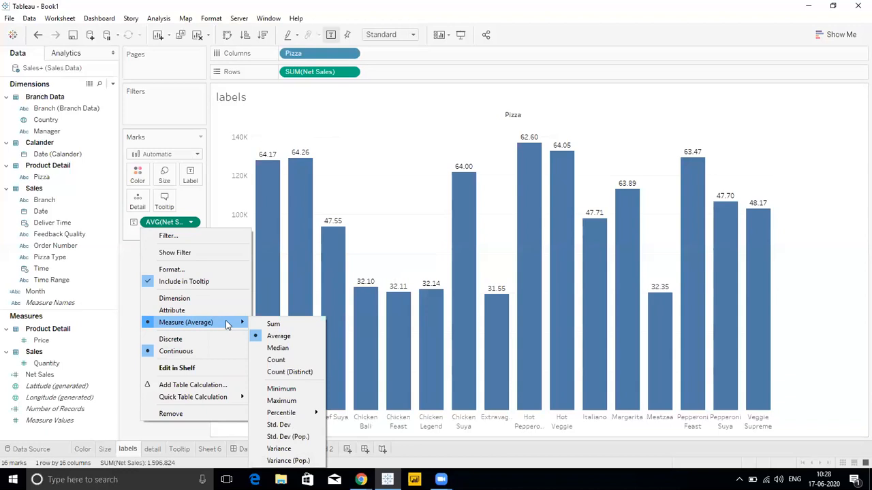
left_click(281, 401)
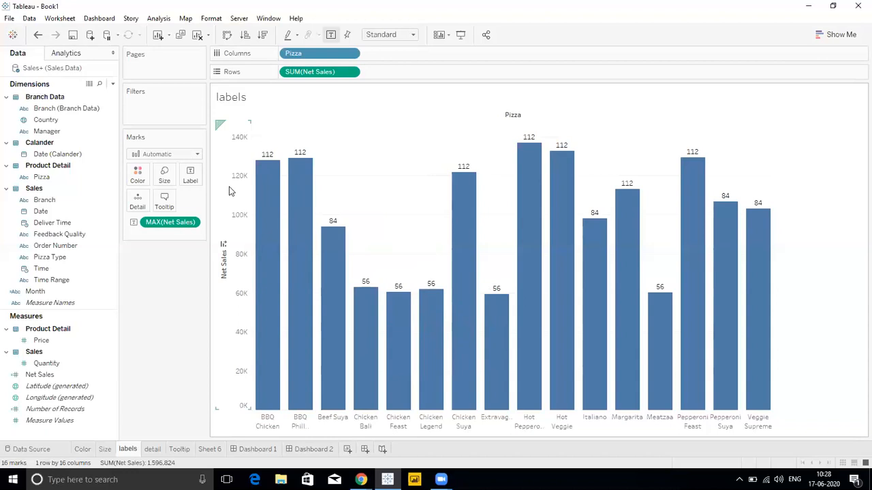
left_click(193, 224)
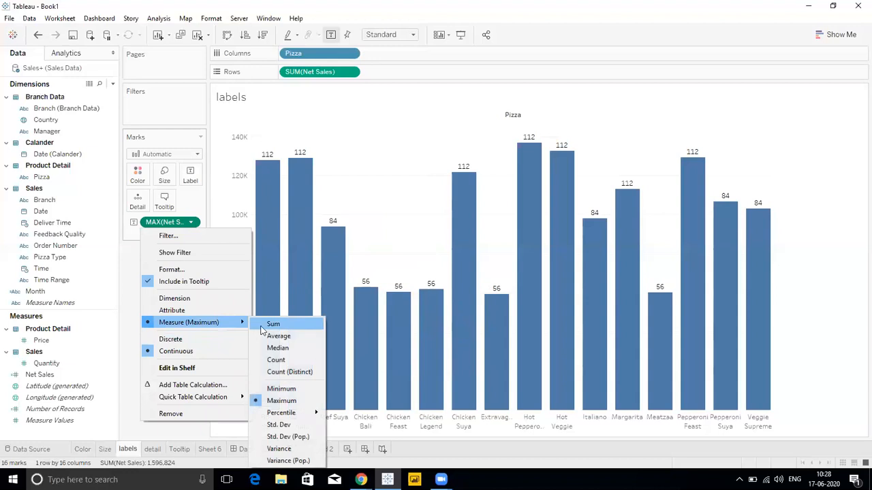
left_click(273, 325)
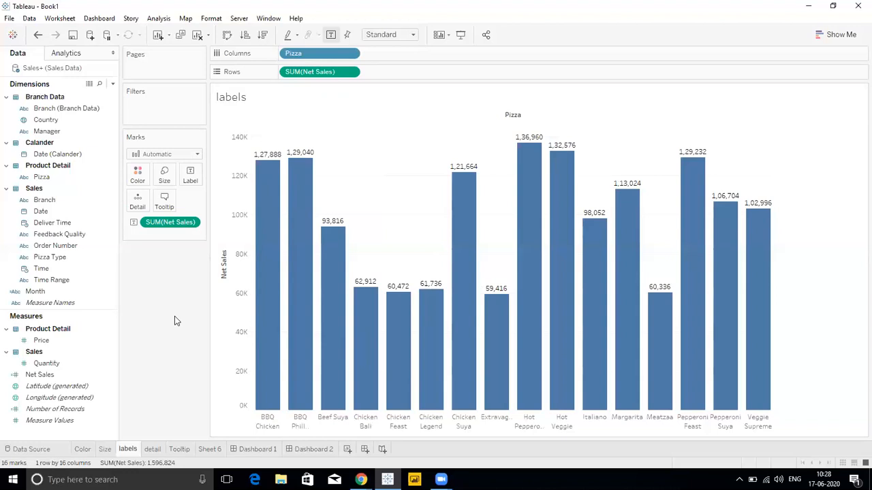
- Turn the mark labels off and back on in the label settings
left_click(196, 180)
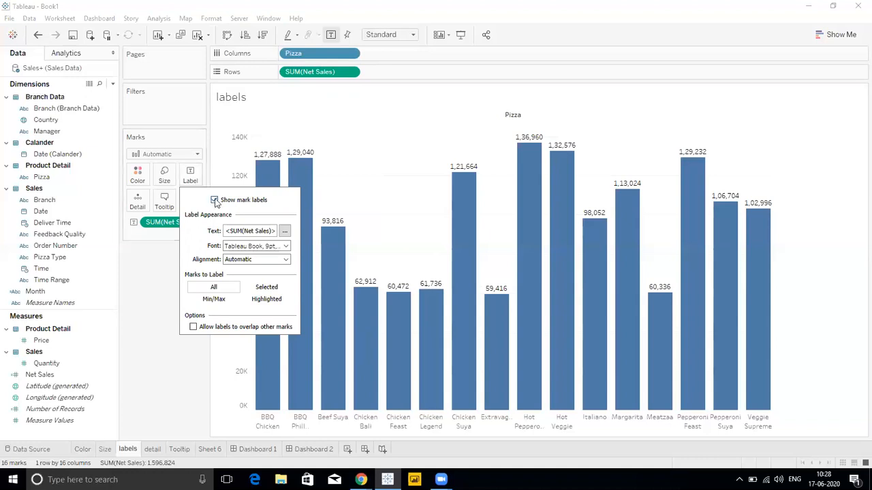
left_click(215, 200)
left_click(215, 201)
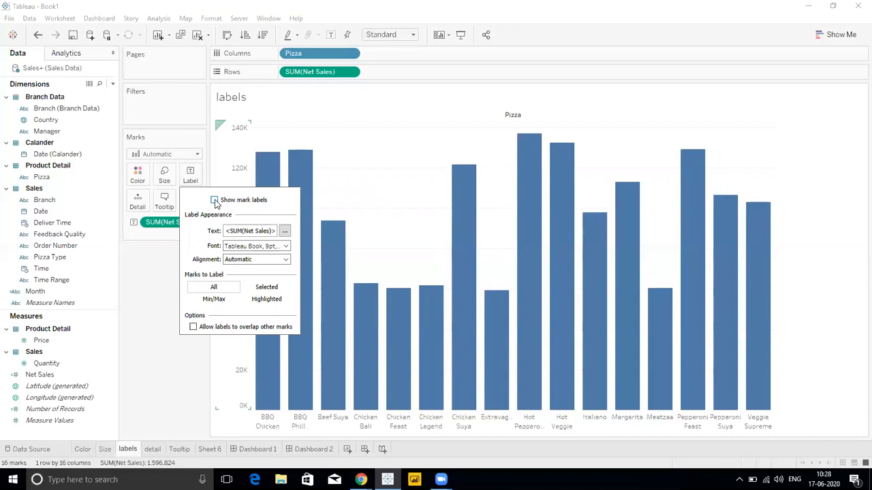
left_click(215, 201)
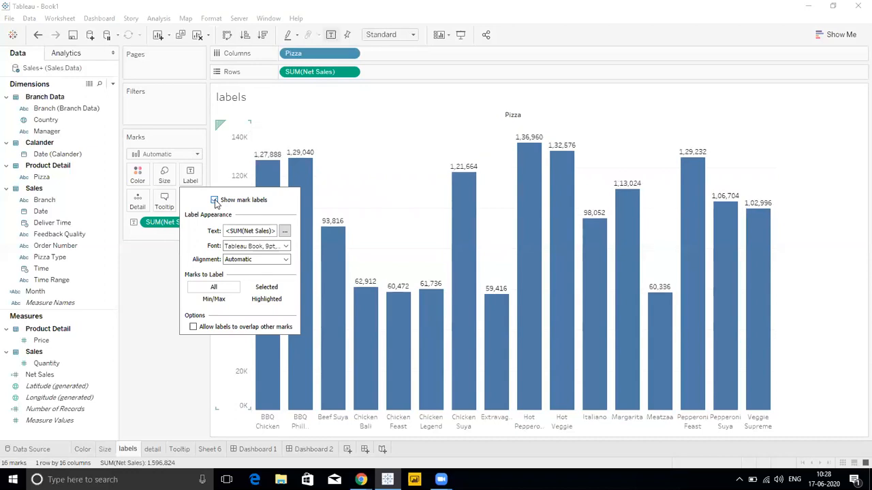
left_click(136, 322)
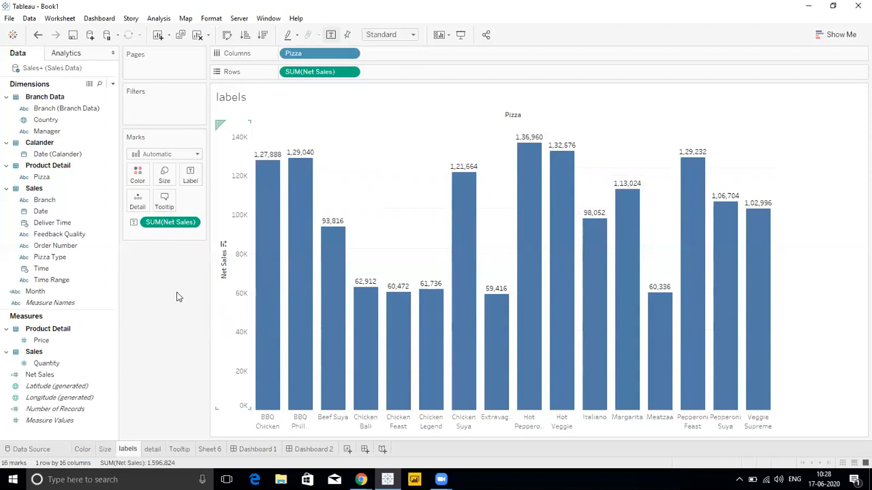
- Add Price and Quantity to the bar labels alongside Net Sales
left_click(63, 342)
left_click_drag(63, 342, 191, 176)
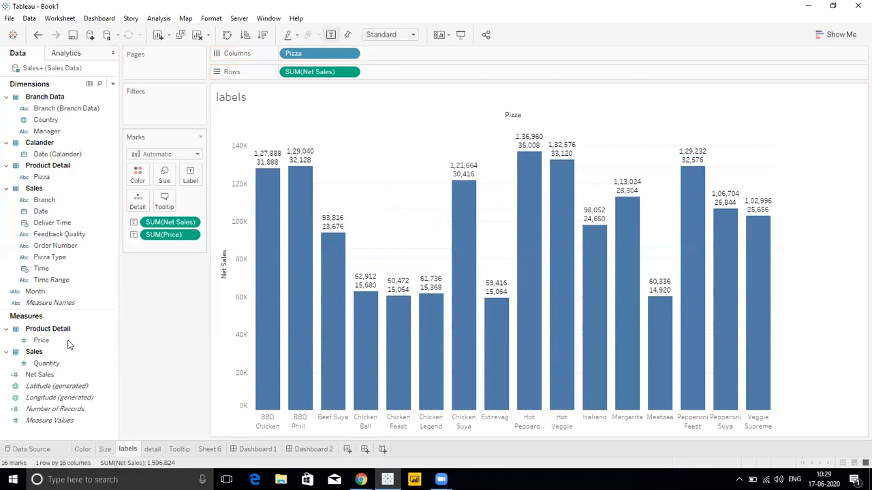
left_click_drag(58, 363, 192, 175)
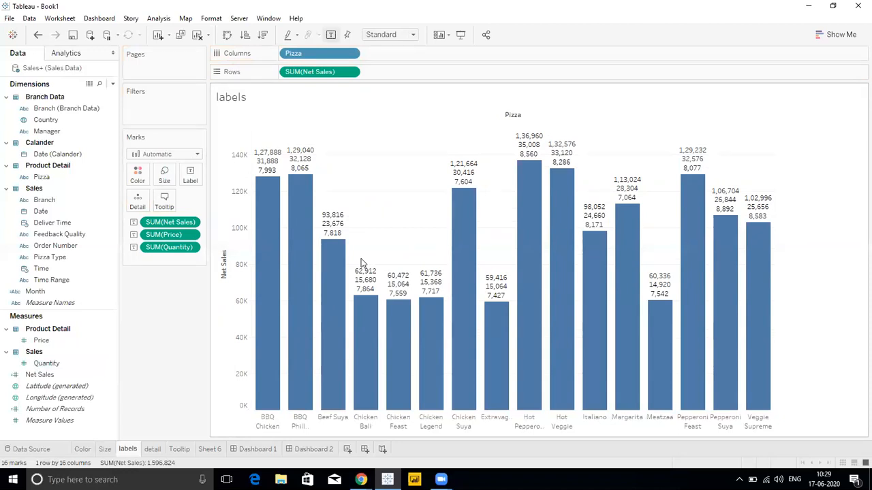
mouse_move(342, 265)
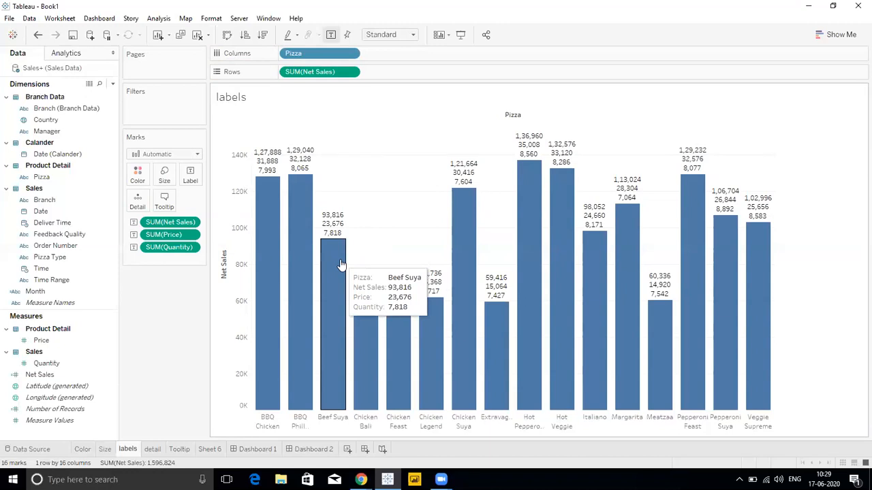
mouse_move(366, 353)
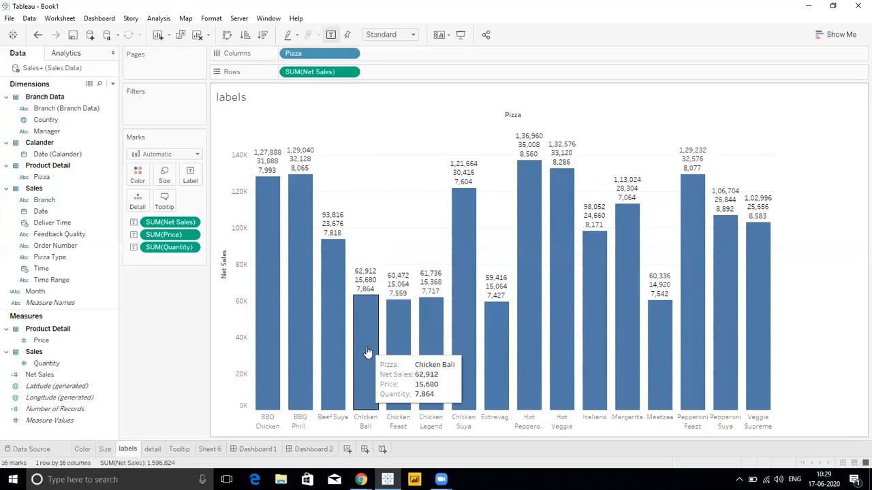
mouse_move(337, 217)
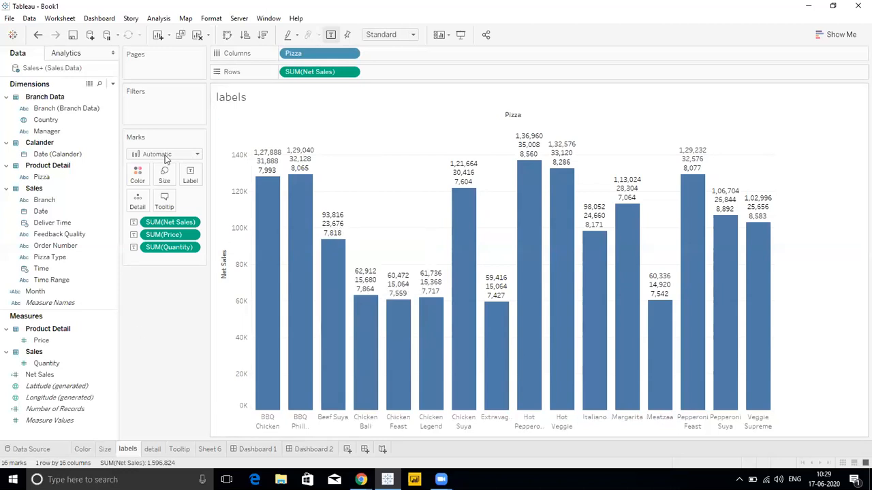
- Edit the label text to prefix the Net Sales, Price and Quantity lines with "Sales", "Price" and "Quantity", and apply it
left_click(193, 175)
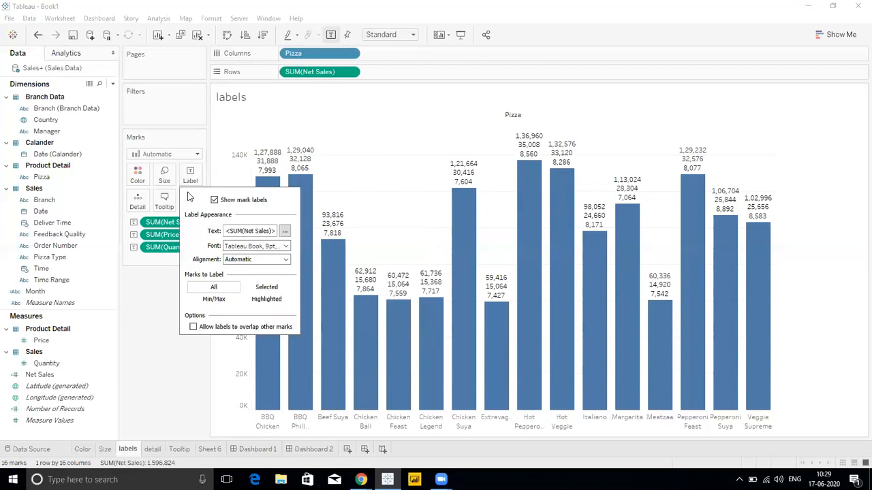
left_click(285, 233)
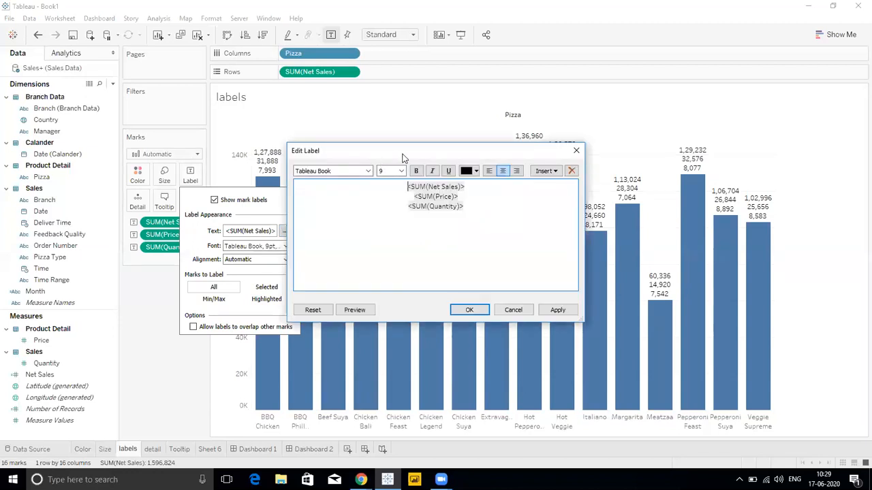
left_click_drag(401, 156, 562, 210)
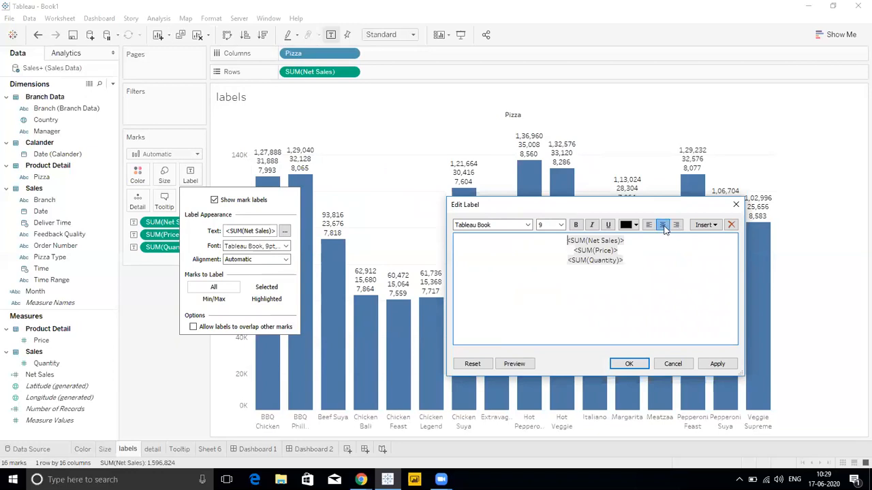
left_click(528, 225)
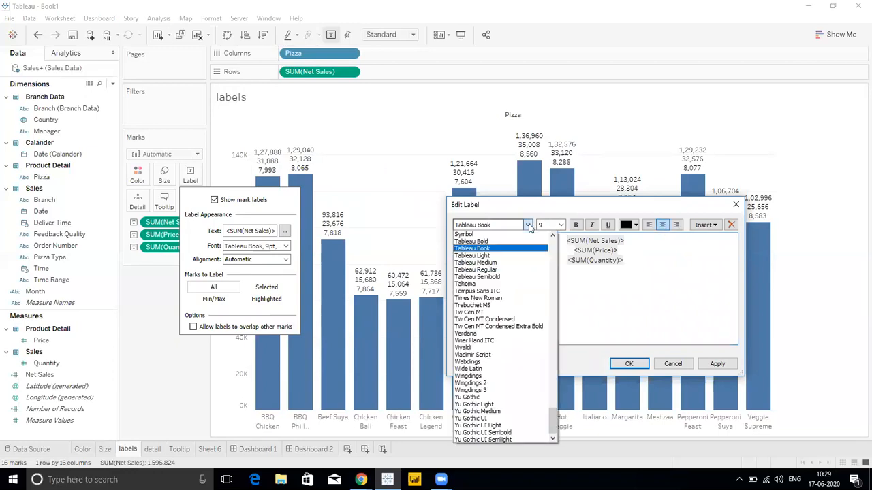
left_click(603, 288)
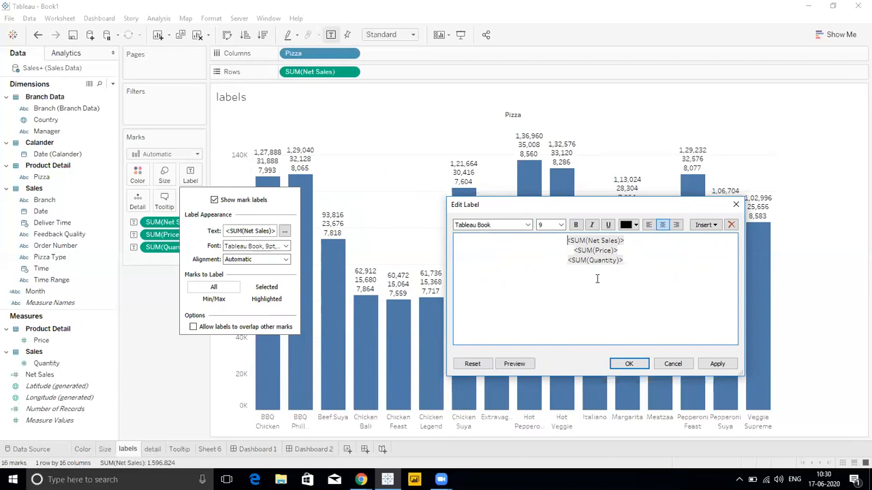
type("Sales")
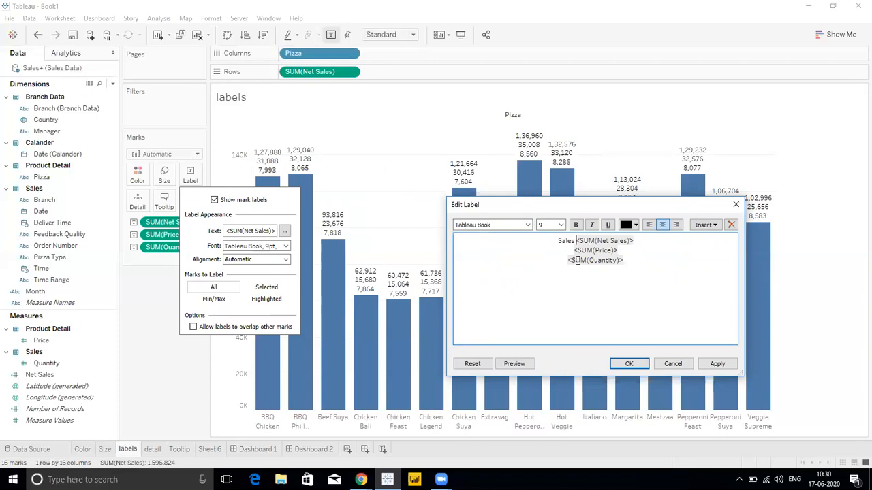
left_click(573, 251)
type("Price")
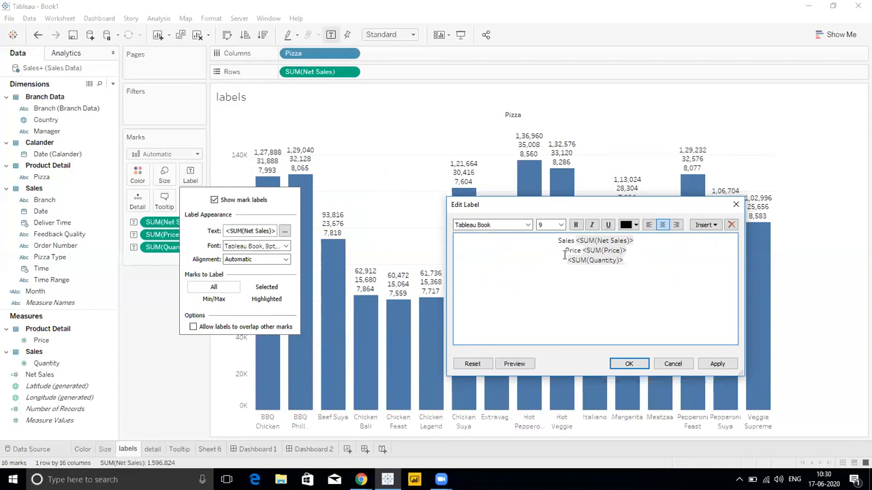
left_click(567, 260)
type("Quantity")
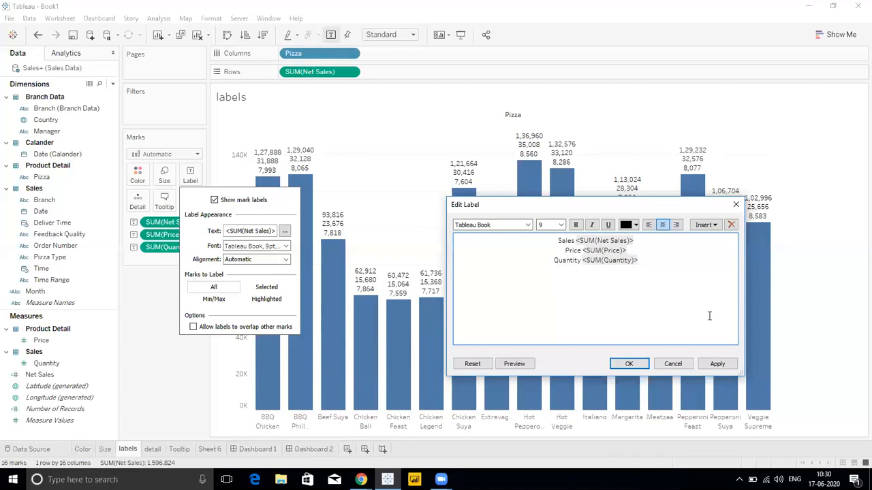
left_click(720, 363)
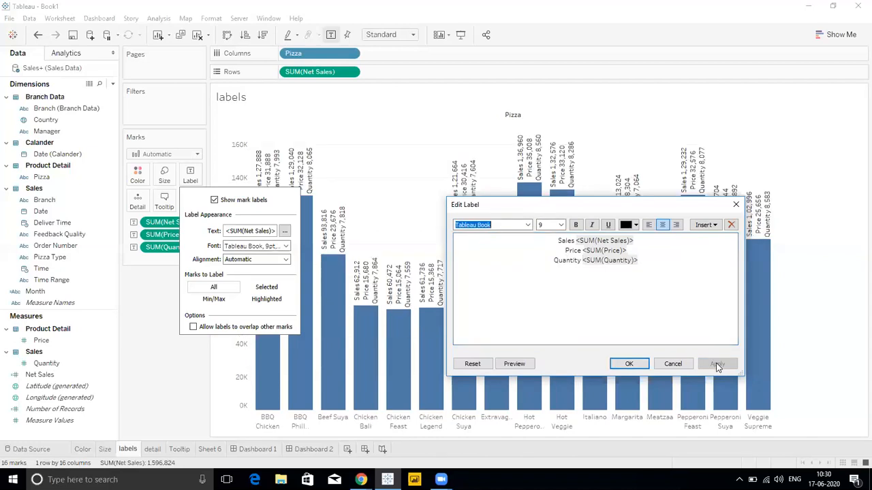
- Remove Quantity and Price from the bar labels and reapply Net Sales as the only label field
left_click(628, 364)
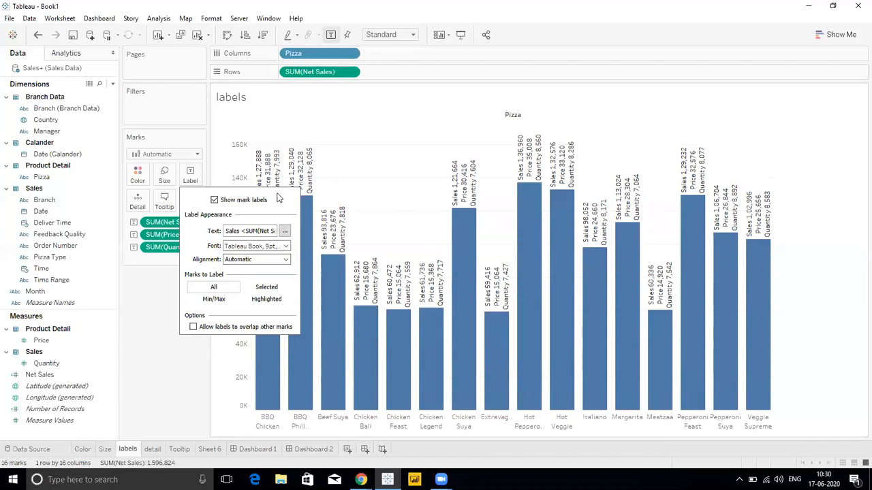
left_click(163, 319)
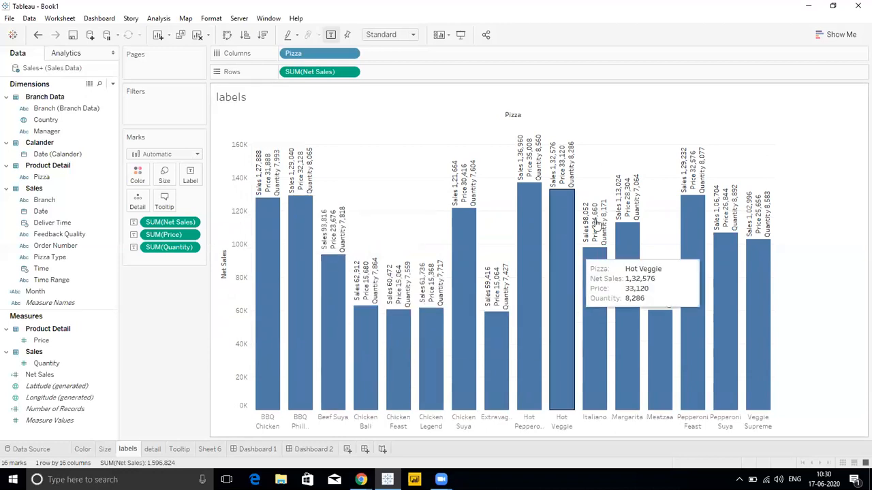
left_click_drag(169, 247, 38, 368)
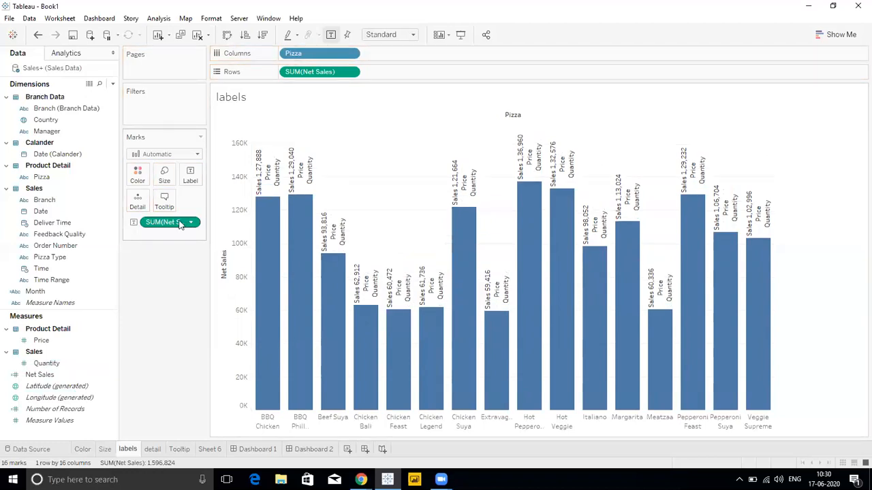
left_click_drag(180, 225, 191, 183)
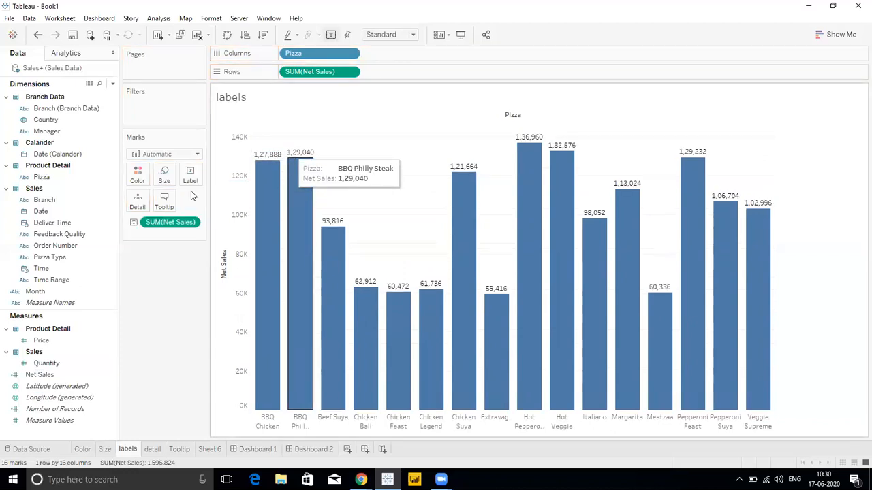
- Edit the label text to prefix the Net Sales value with "sales" and confirm it
left_click(191, 174)
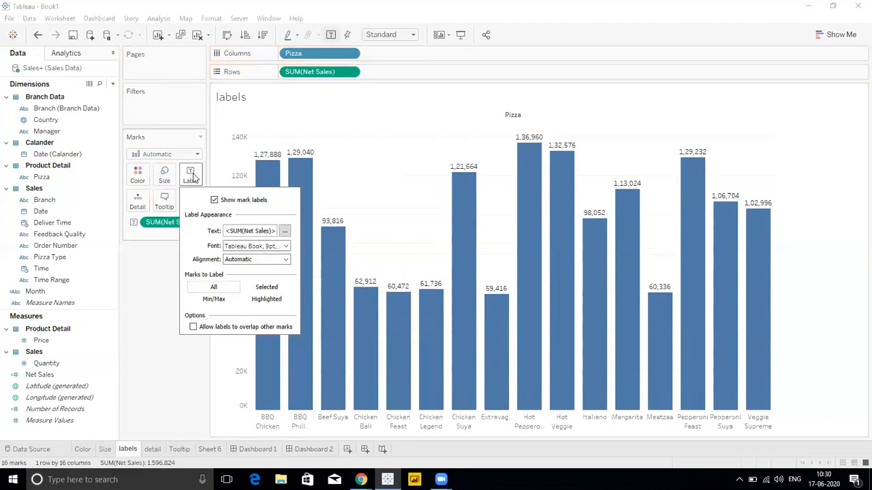
left_click(284, 231)
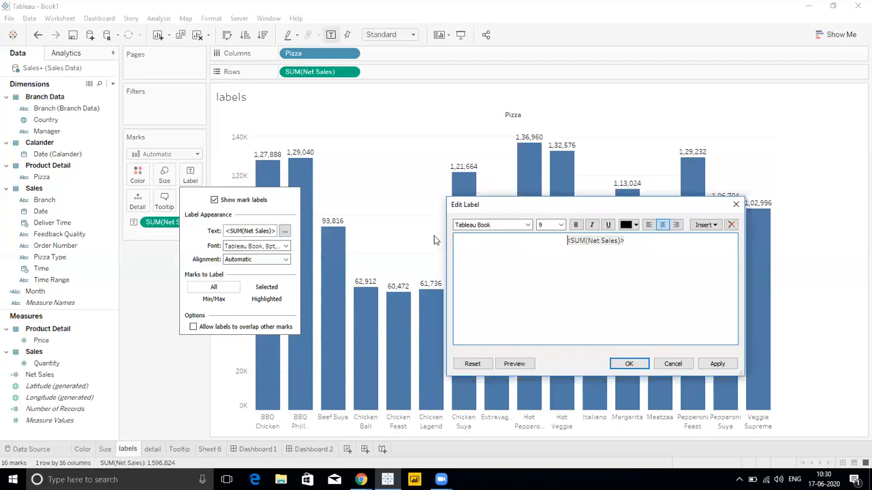
type("sales")
left_click(630, 364)
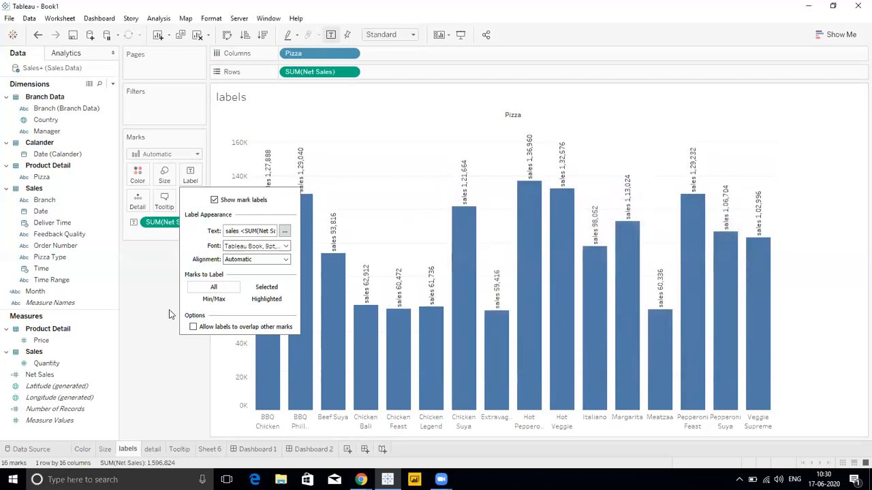
left_click(408, 166)
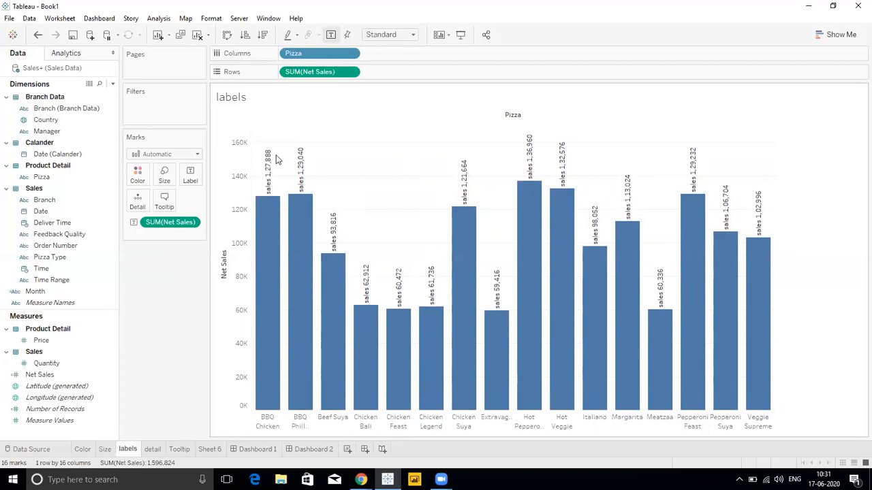
- Format the word "sales" in the label text as Tahoma, size 11, italic and orange
left_click(190, 176)
left_click(285, 232)
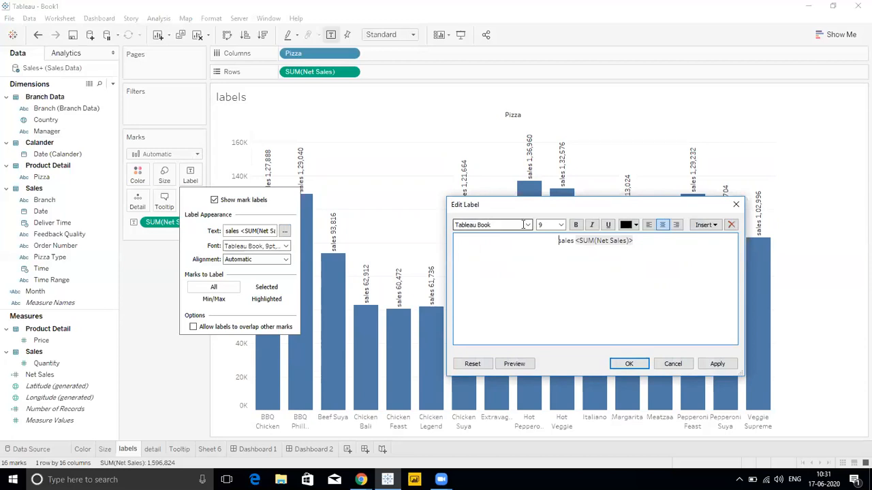
left_click_drag(557, 241, 575, 241)
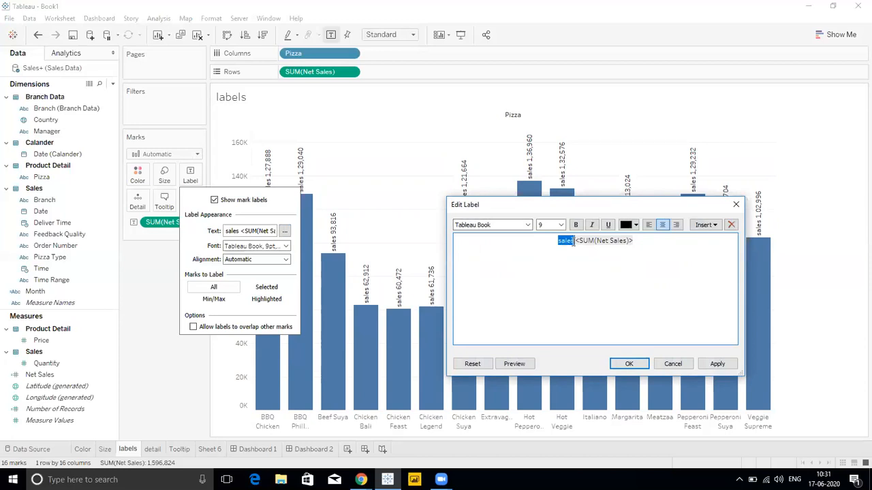
left_click(527, 225)
left_click(513, 284)
left_click(562, 225)
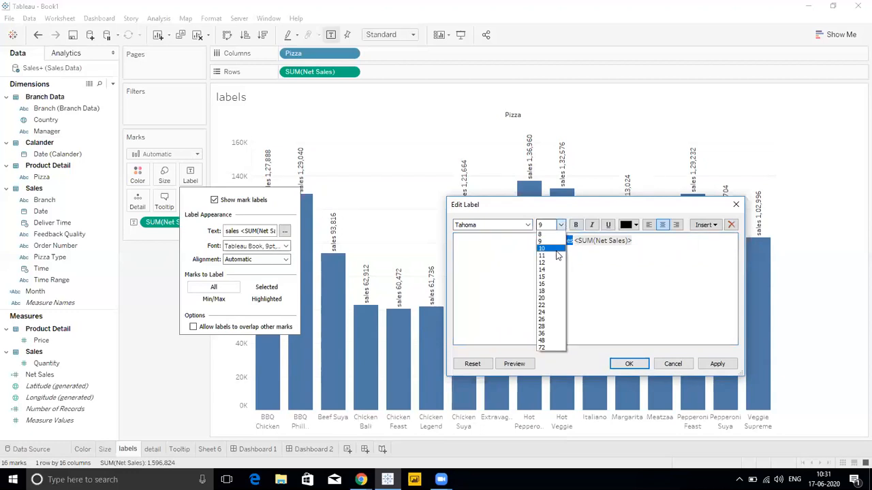
left_click(548, 255)
left_click(592, 226)
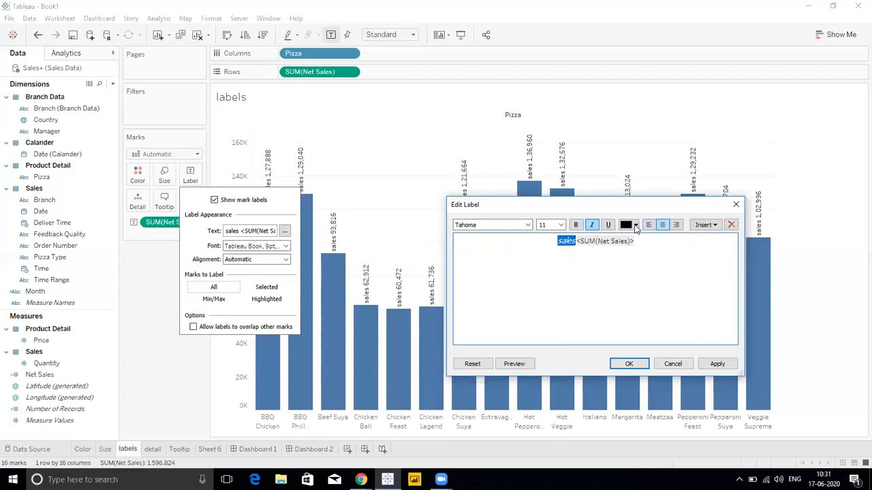
left_click(635, 226)
left_click(649, 237)
left_click(660, 253)
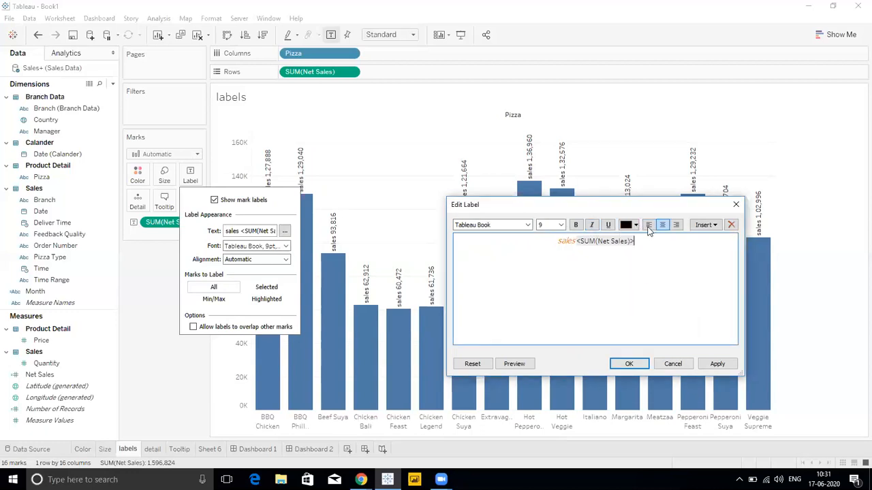
- Try left and right alignment for the label text and return it to centered
left_click(648, 226)
left_click(676, 226)
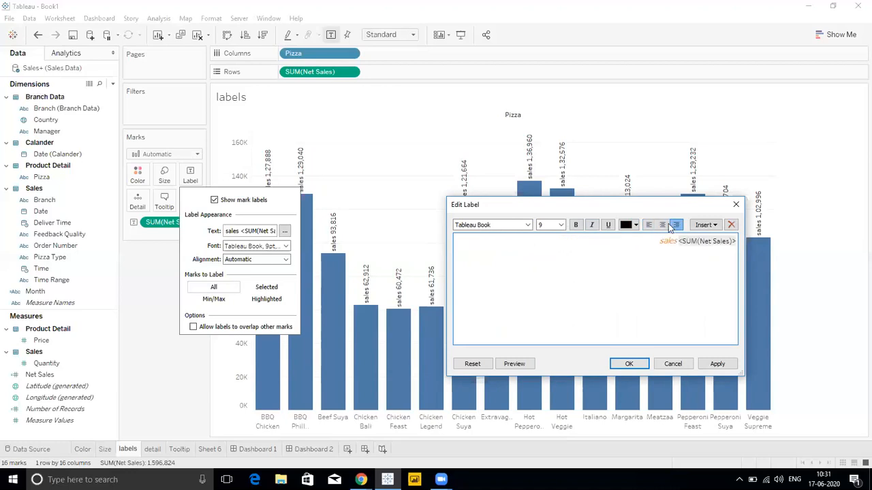
left_click(662, 226)
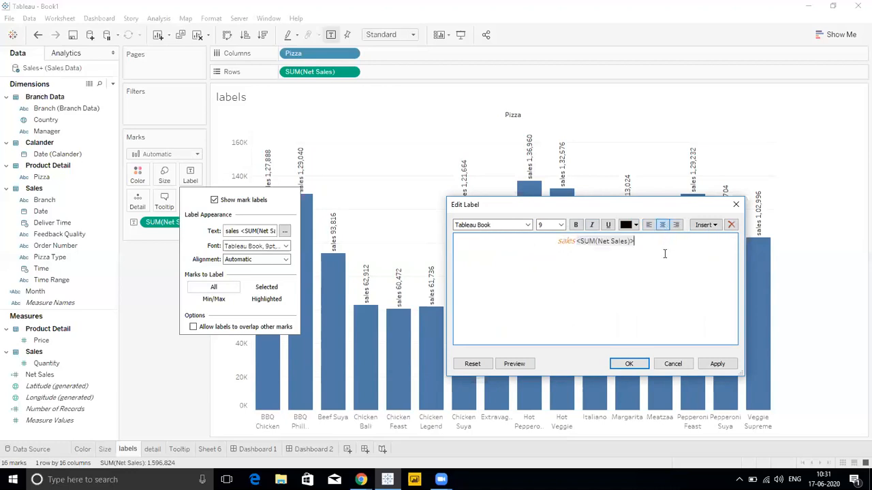
- Delete the "sales" prefix from the label text, leaving only the Net Sales field
left_click(578, 243)
left_click(576, 241)
key("BackSpace")
key("BackSpace")
key("BackSpace")
key("BackSpace")
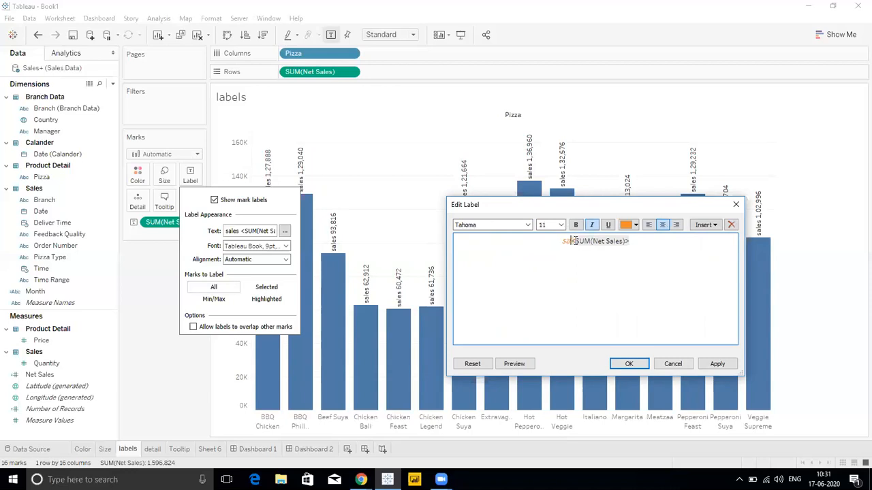
key("BackSpace")
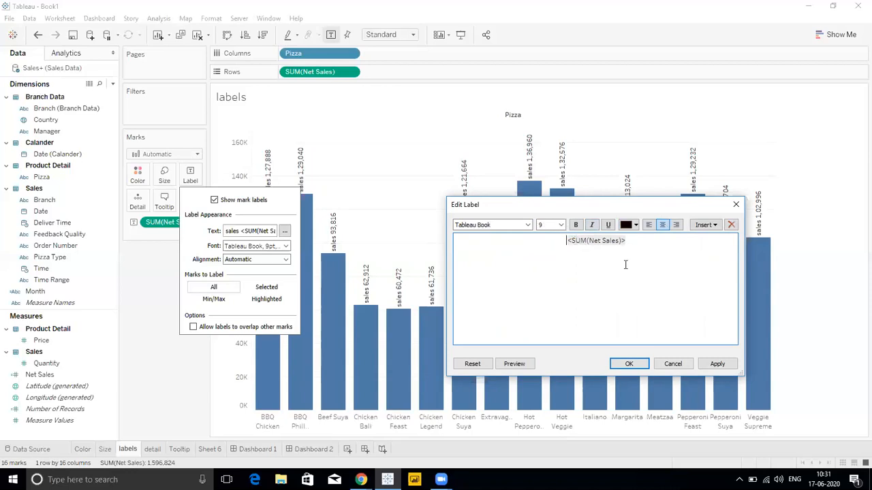
- Insert a second SUM(Net Sales) field into the label text, delete it again, and apply the label
left_click(712, 226)
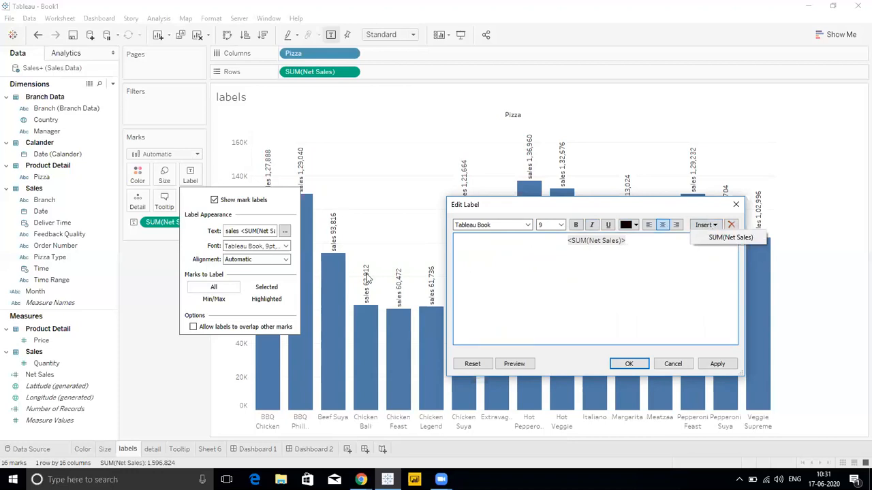
left_click(143, 276)
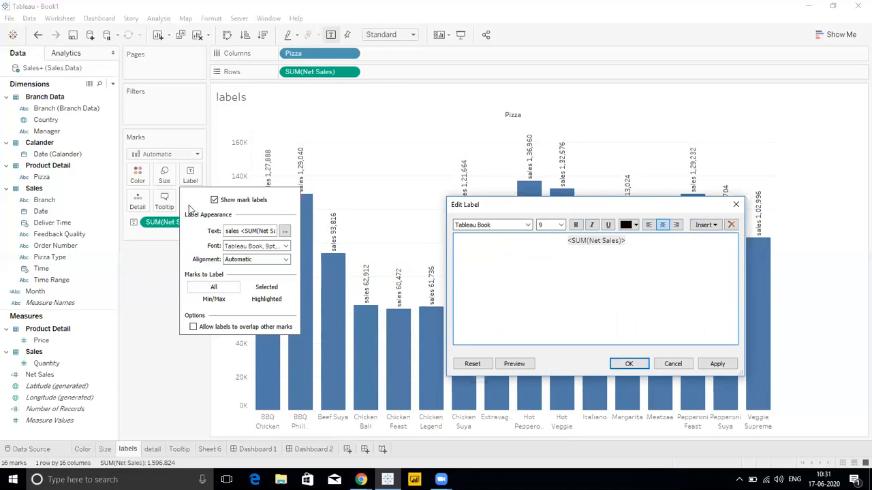
left_click(716, 225)
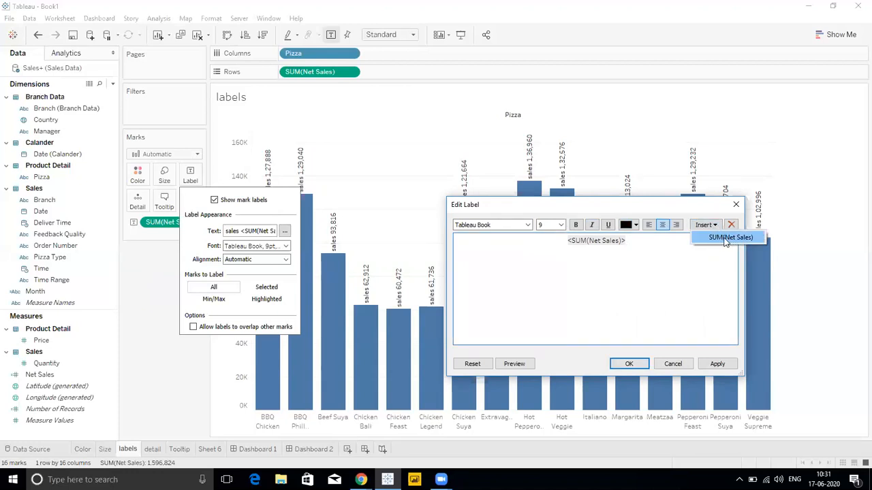
left_click(726, 238)
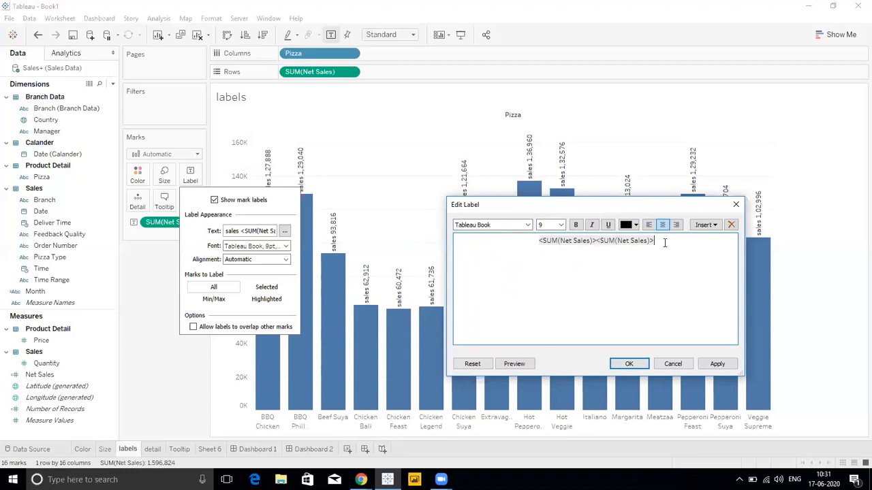
double_click(601, 243)
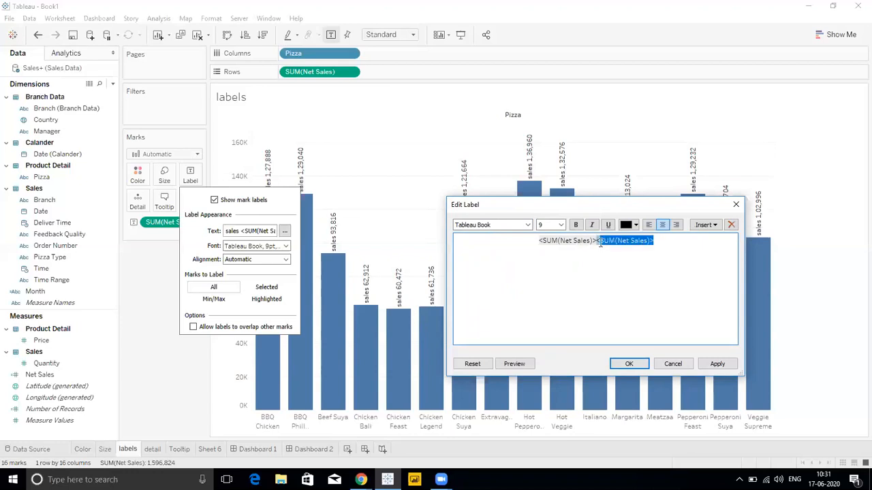
type("<")
key("BackSpace")
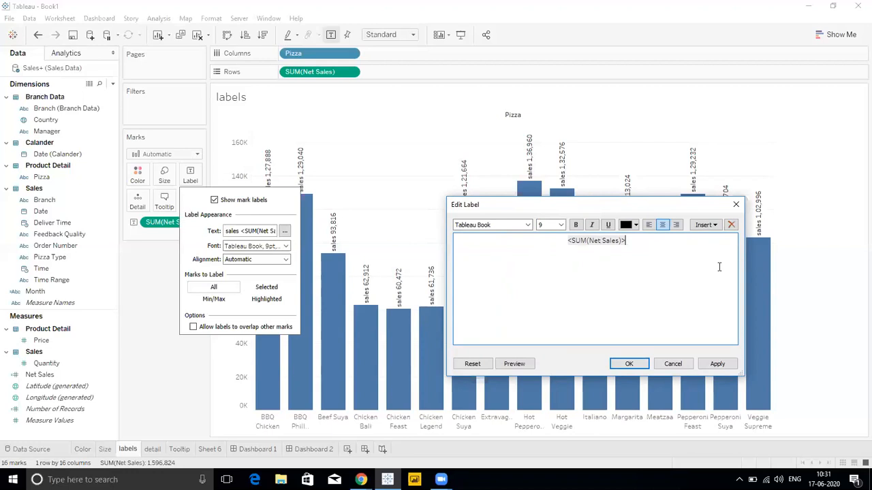
left_click(720, 364)
left_click(628, 364)
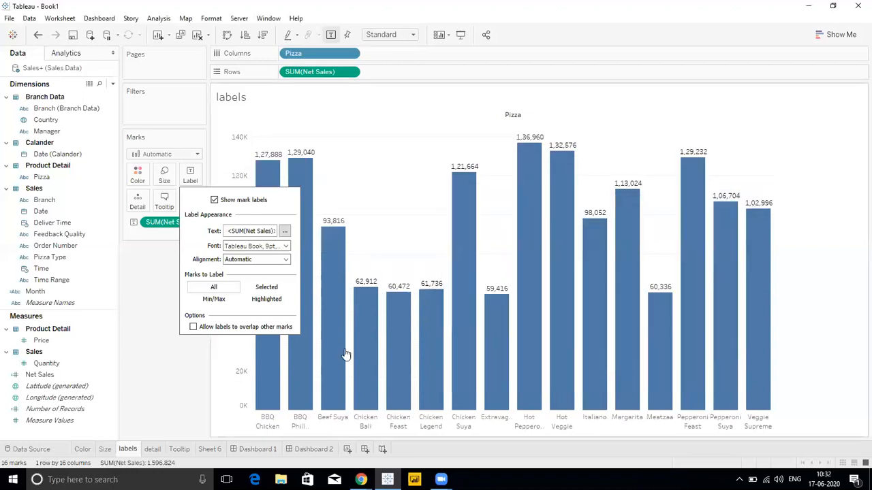
left_click(156, 371)
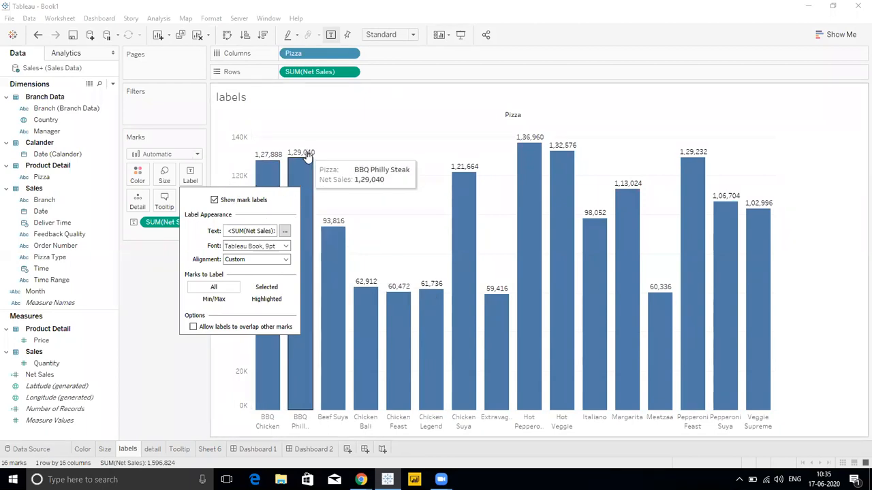
- Set the label font to orange, bold and italic in the label settings
left_click(286, 247)
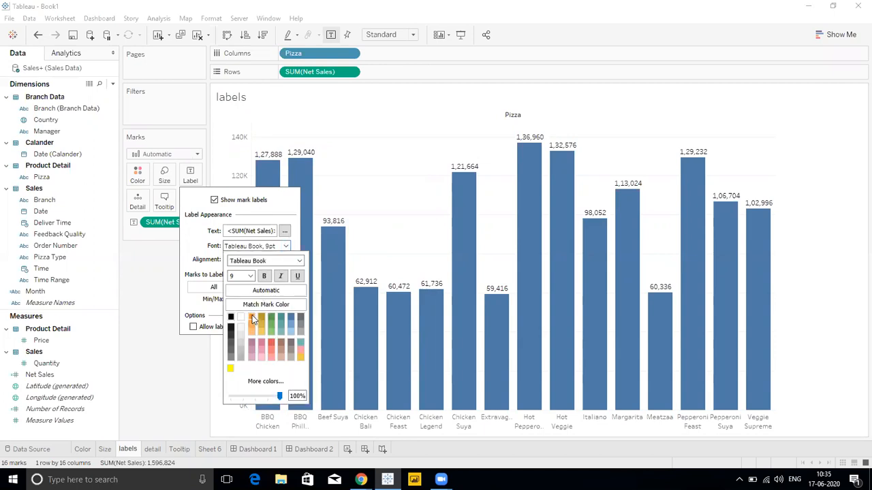
left_click(252, 317)
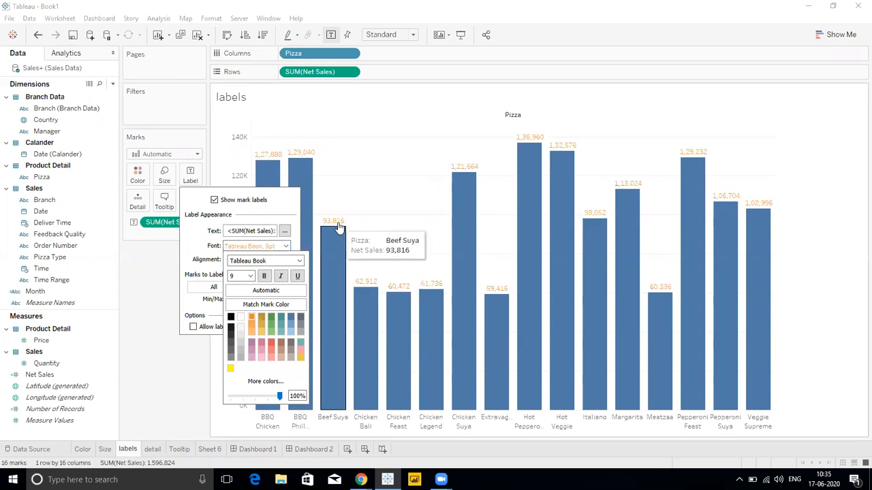
left_click(265, 277)
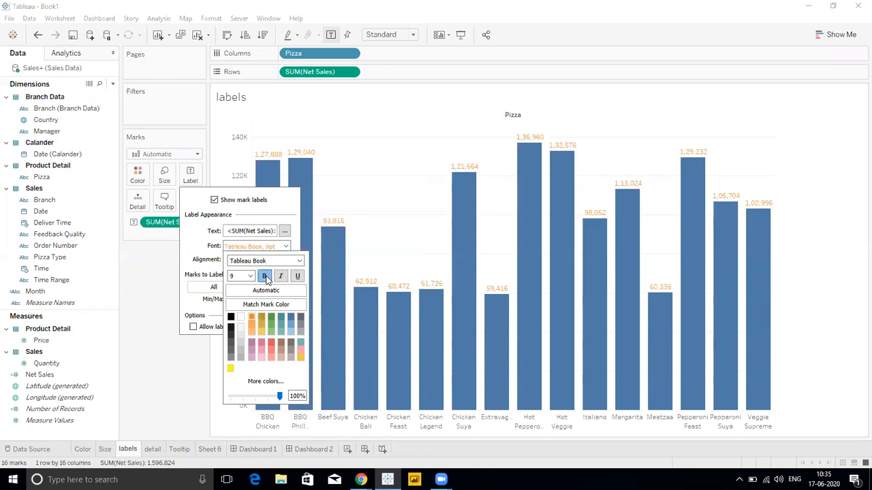
left_click(280, 276)
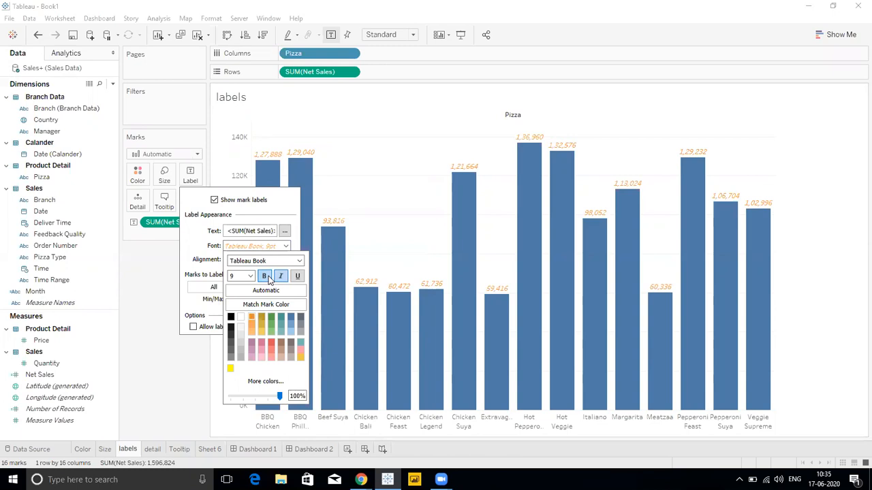
left_click(212, 248)
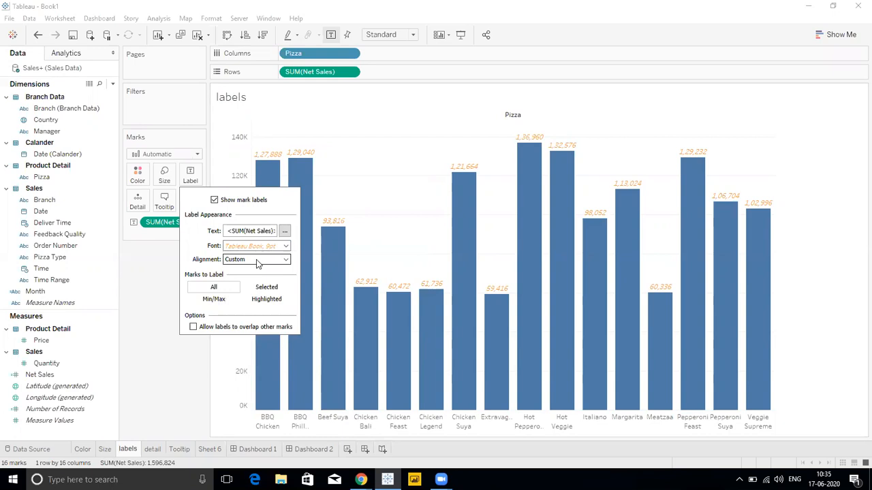
- Try Automatic, left and right horizontal alignment for the labels, and settle on Center
left_click(257, 262)
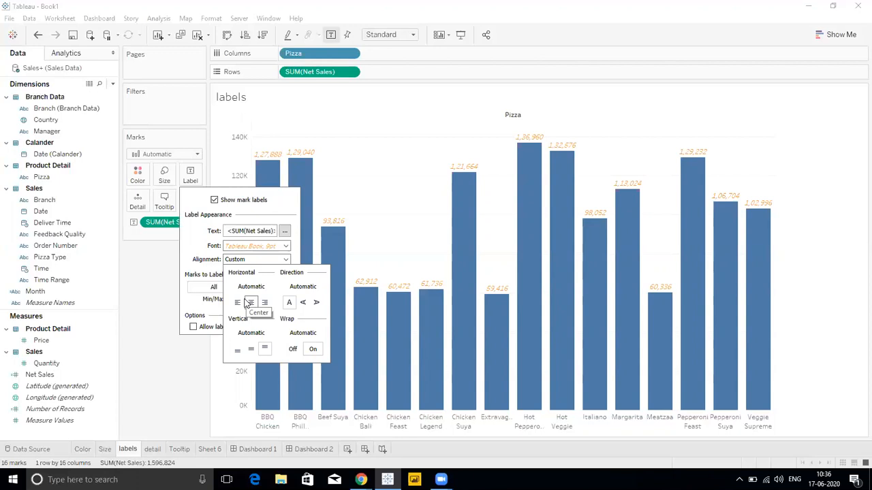
left_click(252, 292)
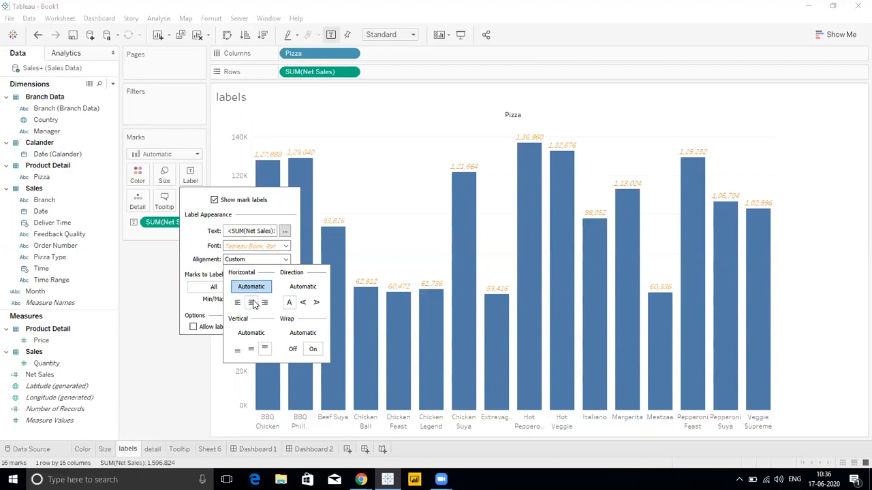
left_click(237, 303)
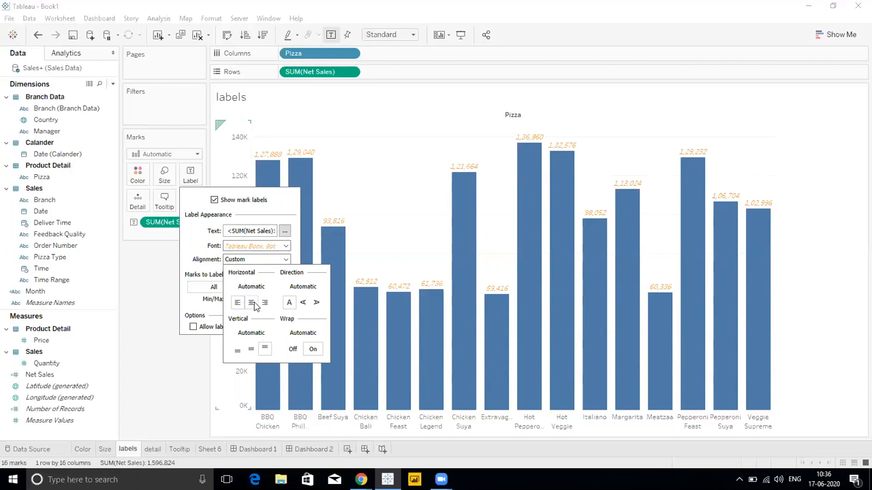
left_click(265, 302)
left_click(252, 304)
- Try rotated text directions for the labels, and return them to the Normal direction
left_click(300, 285)
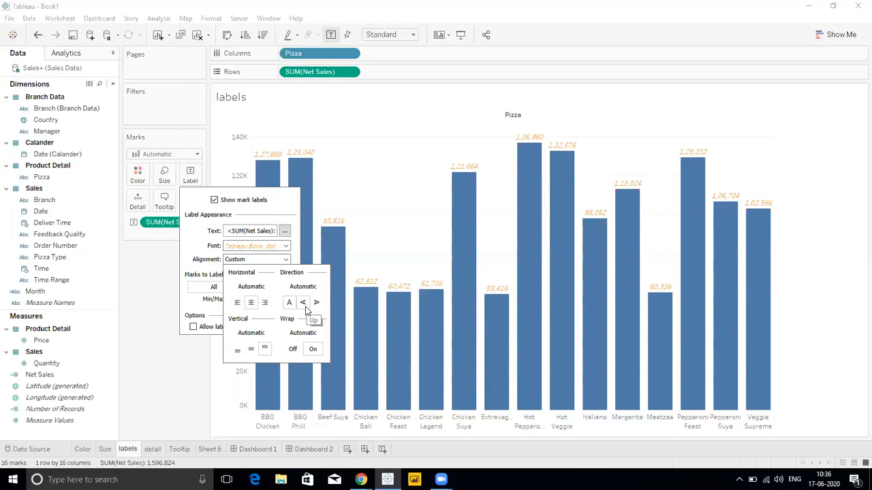
left_click(303, 303)
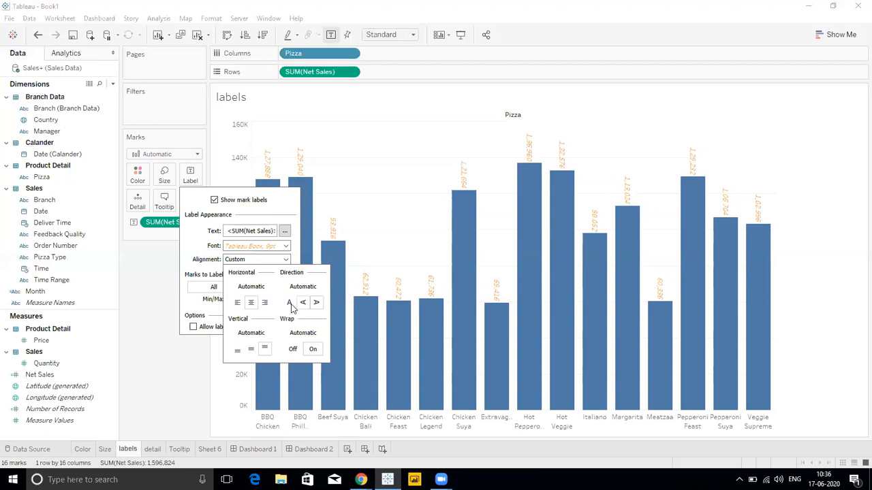
left_click(290, 304)
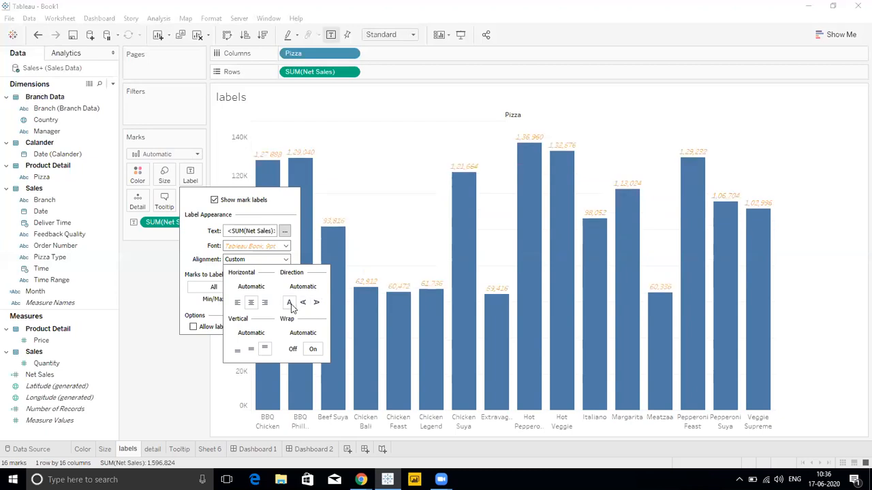
left_click(157, 277)
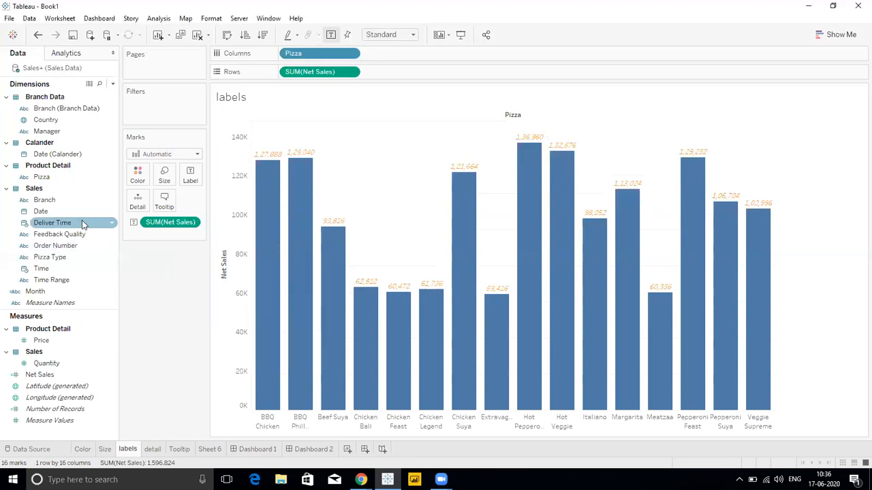
- Add the Branch field from the Sales table to the mark labels
left_click_drag(65, 200, 197, 180)
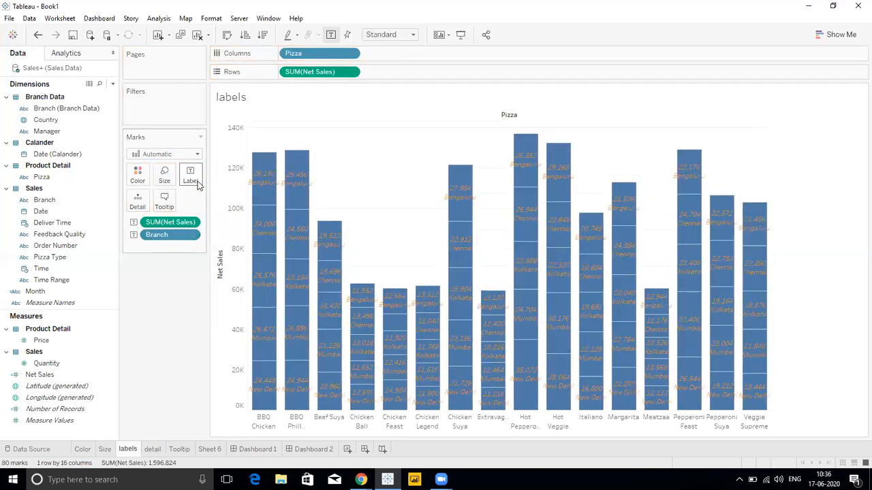
mouse_move(297, 294)
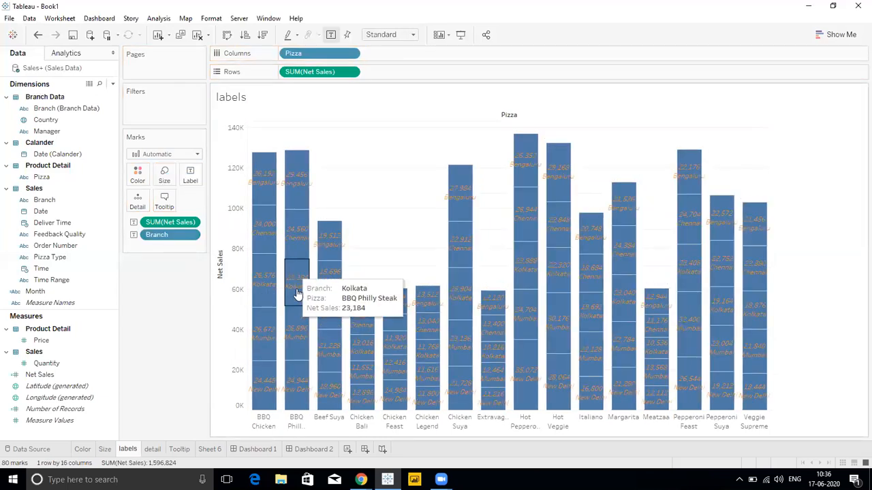
mouse_move(586, 235)
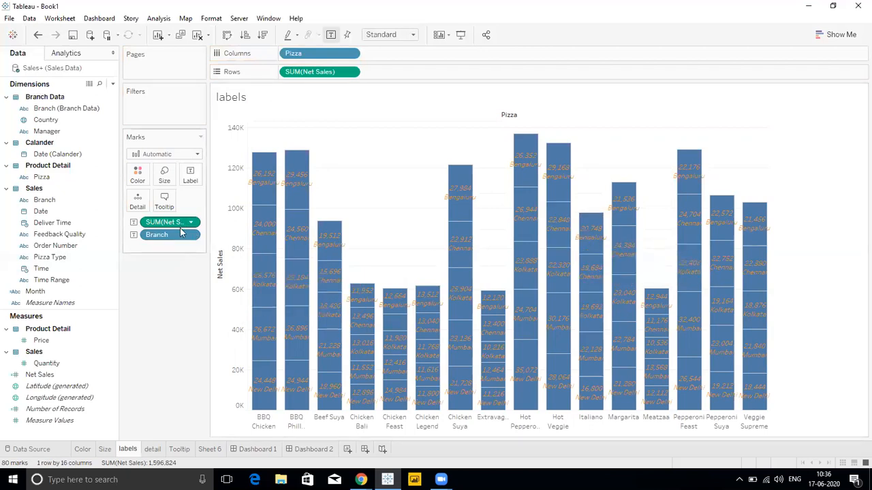
- Change the label font color to white in the label settings
left_click(190, 176)
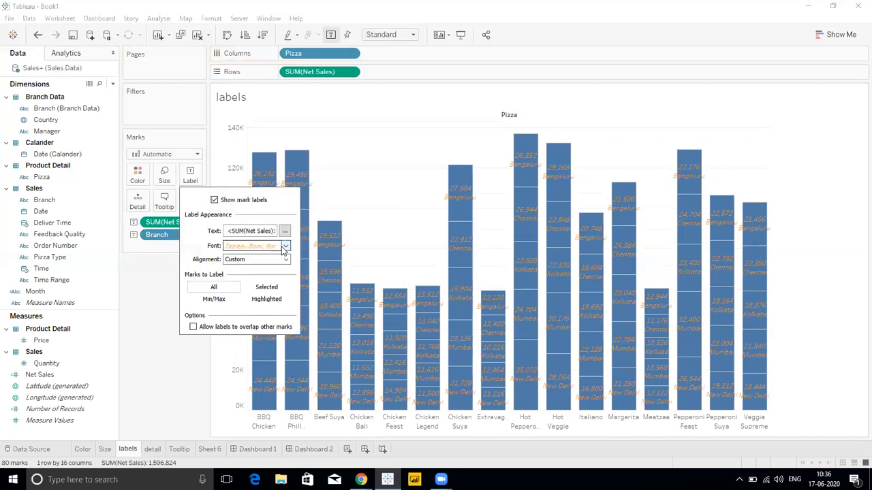
left_click(285, 245)
left_click(240, 318)
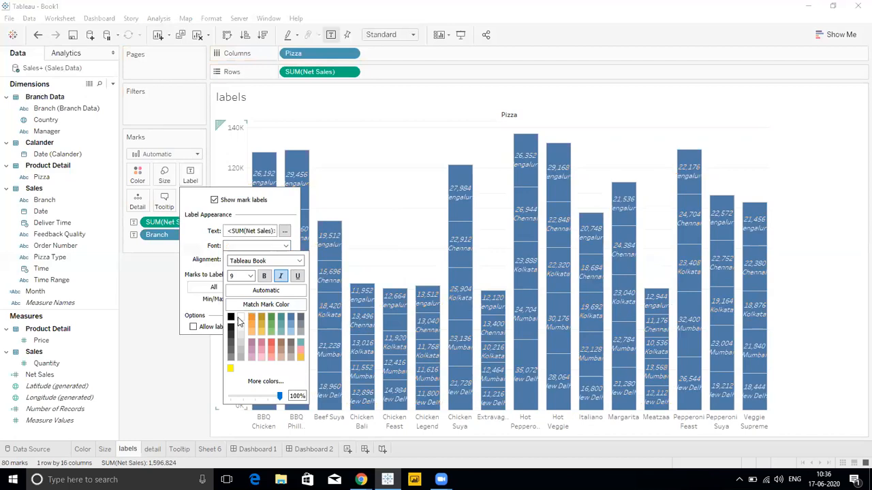
left_click(193, 262)
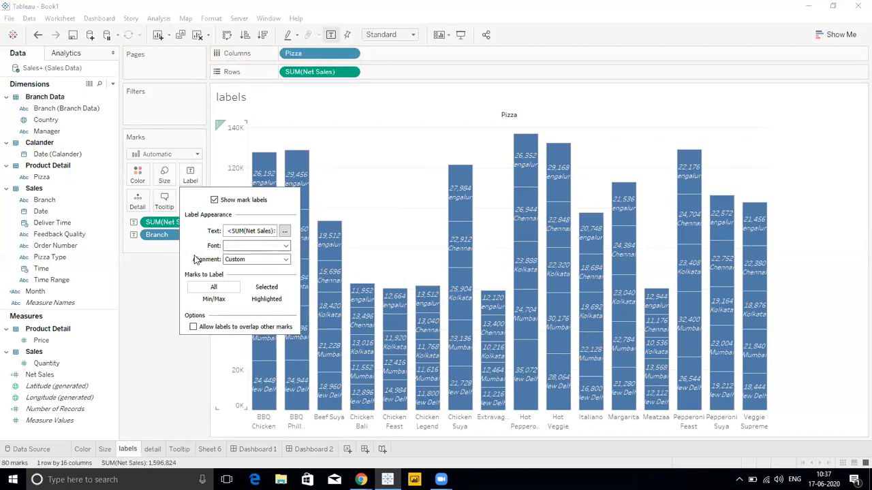
- Set the label direction to Up and try different alignments, settling on horizontal Center, vertical Bottom and Automatic wrap
left_click(250, 260)
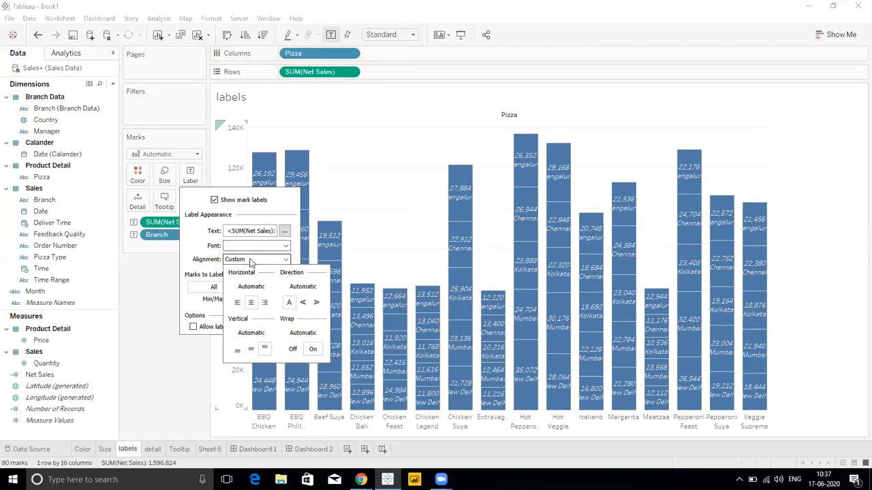
left_click(303, 304)
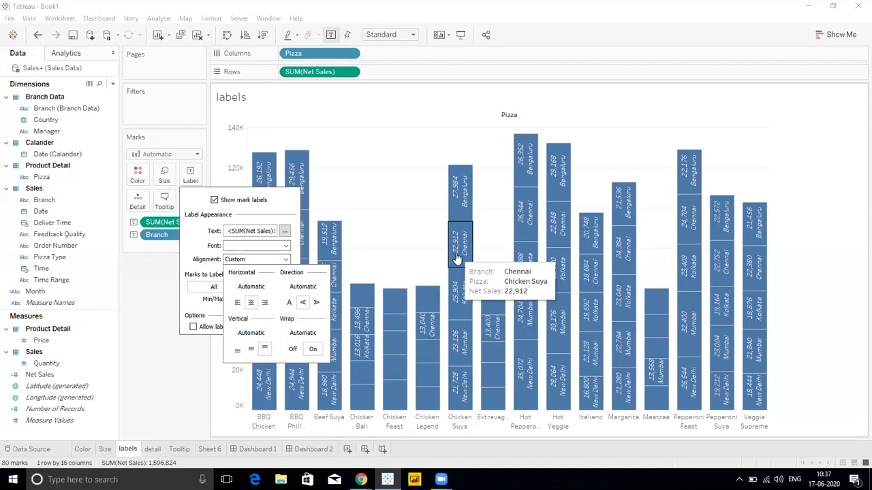
left_click(265, 304)
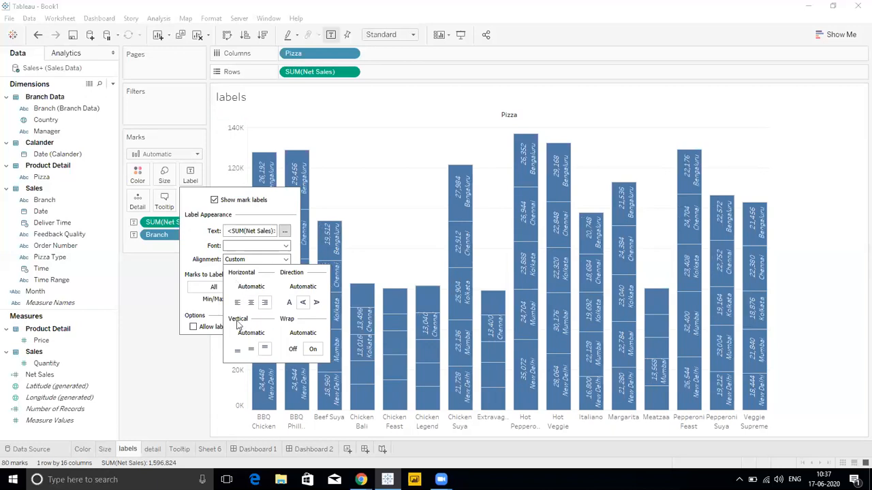
left_click(250, 332)
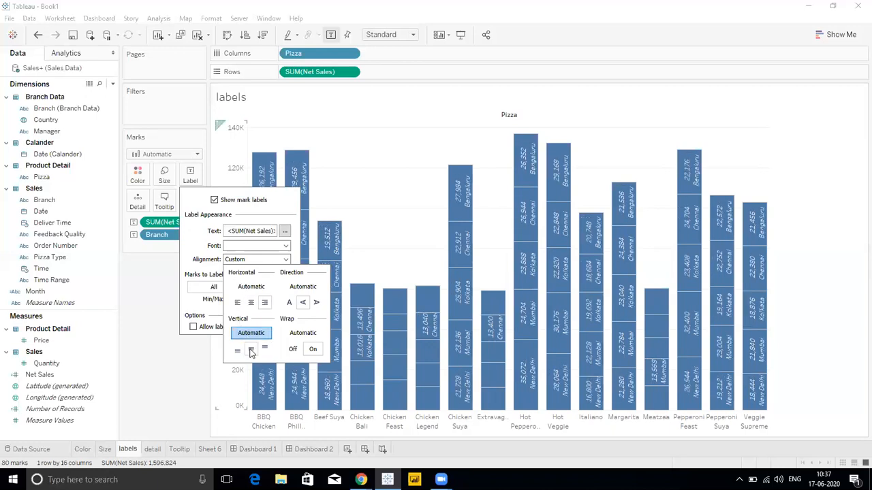
left_click(250, 351)
left_click(240, 350)
left_click(251, 303)
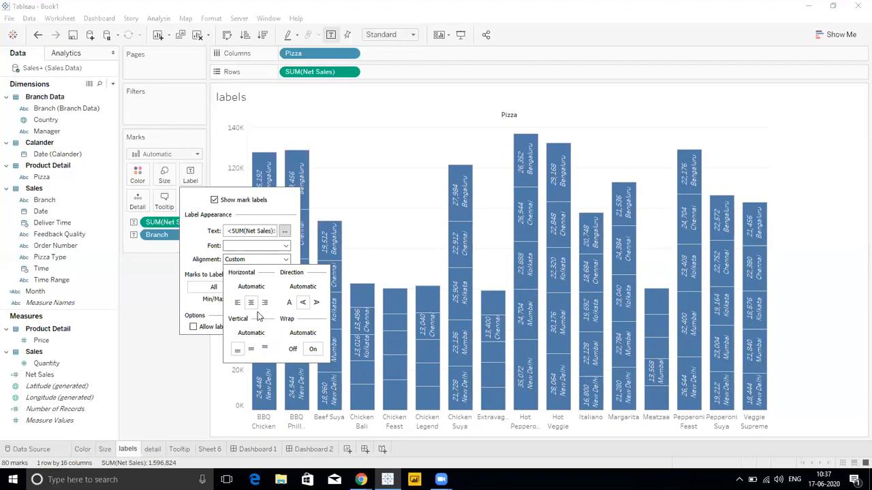
left_click(310, 333)
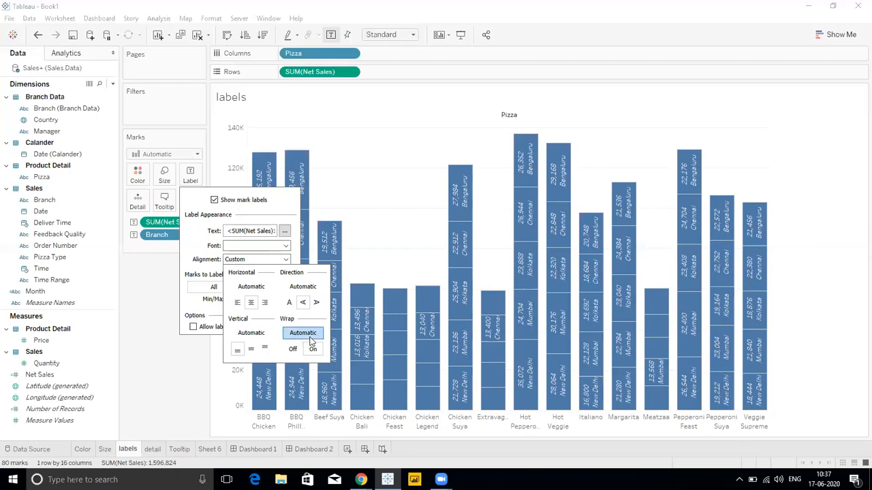
left_click(197, 251)
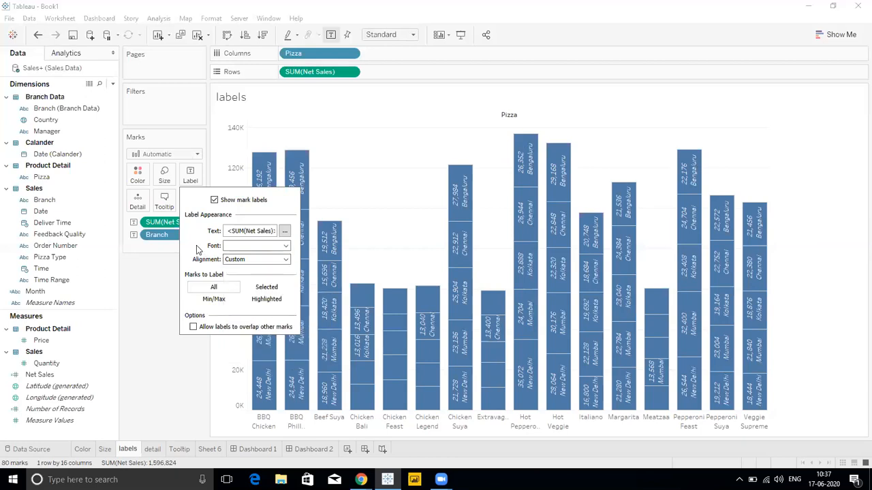
- Close the label settings and remove the Branch field from the marks
left_click(155, 301)
left_click_drag(170, 235, 41, 249)
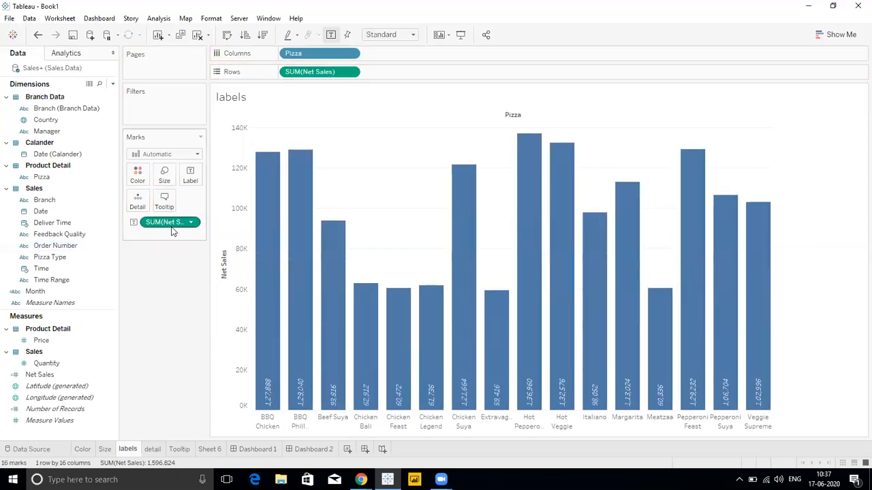
- Set the labels' vertical alignment to Top and their font color to black
left_click(190, 175)
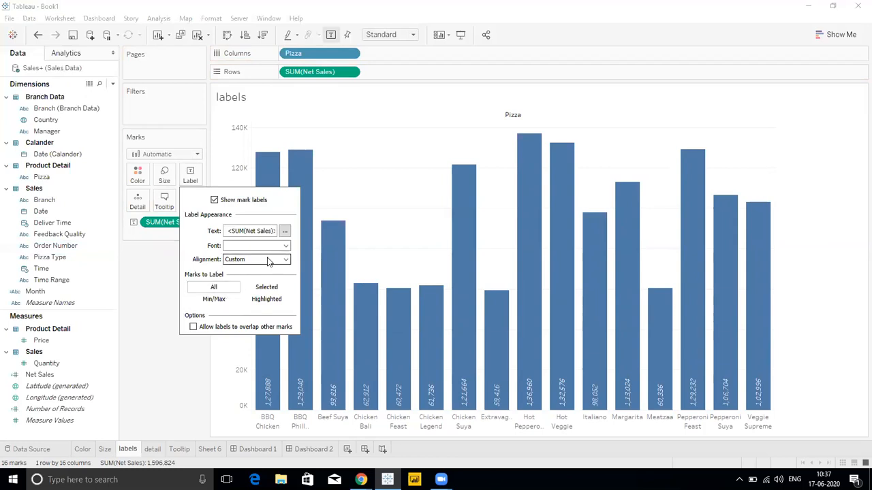
left_click(269, 259)
left_click(264, 350)
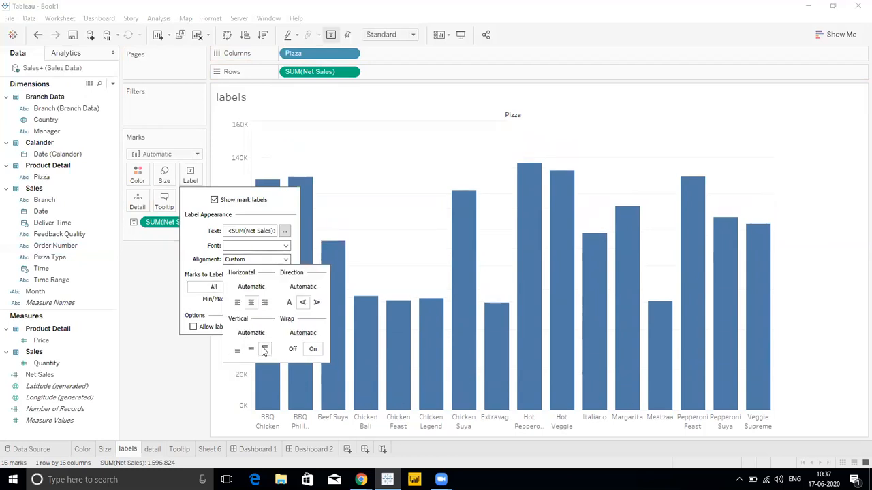
left_click(288, 246)
left_click(289, 245)
left_click(231, 318)
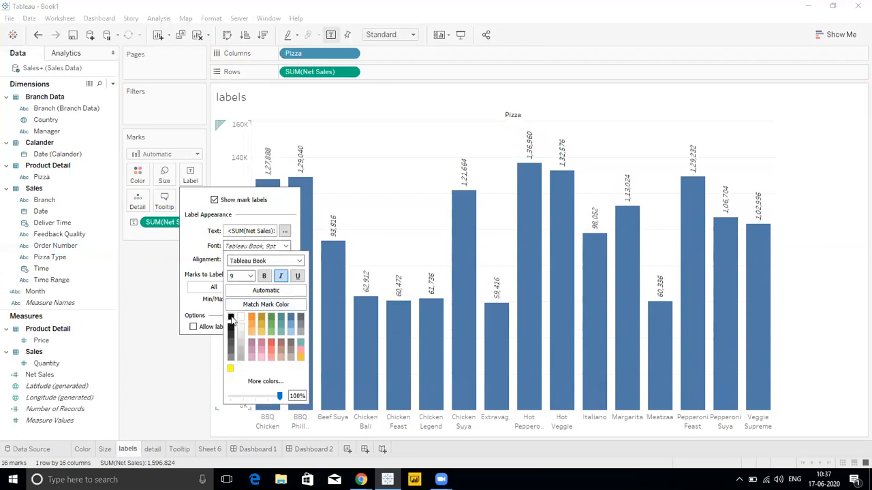
left_click(190, 376)
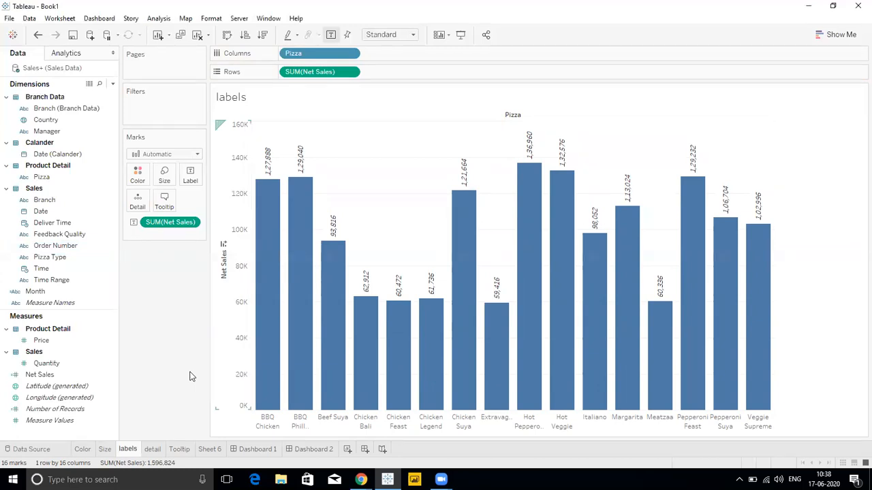
- Restrict the labels to Selected marks only
left_click(192, 179)
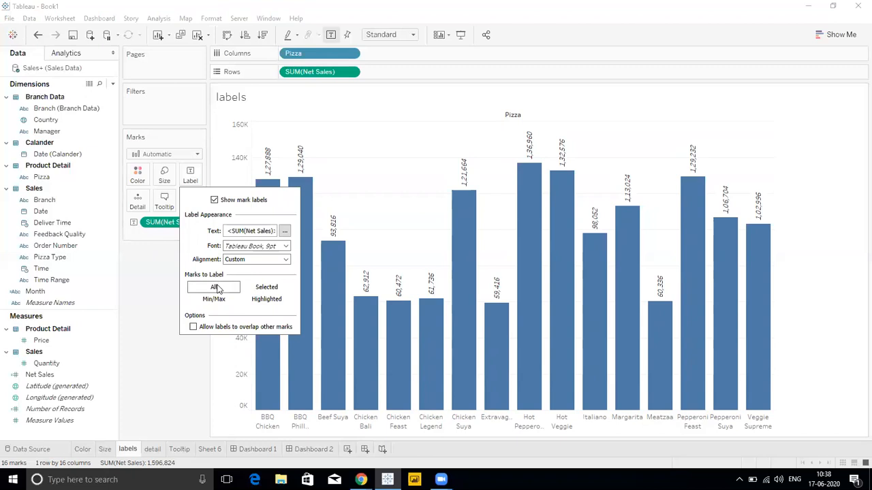
left_click(266, 288)
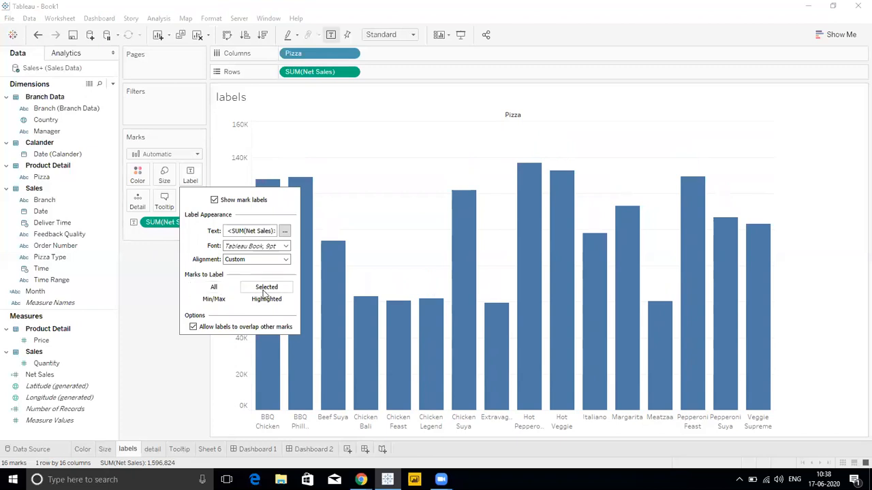
left_click(156, 303)
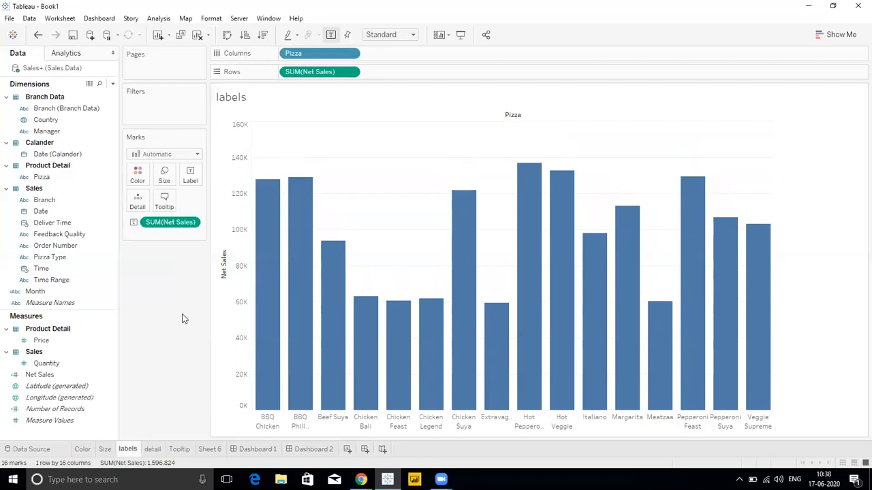
- Select the Beef Suya, Chicken Bali, Chicken Suya and Hot Pepperoni Feast bars one at a time to check their labels, and clear the selection
left_click(338, 331)
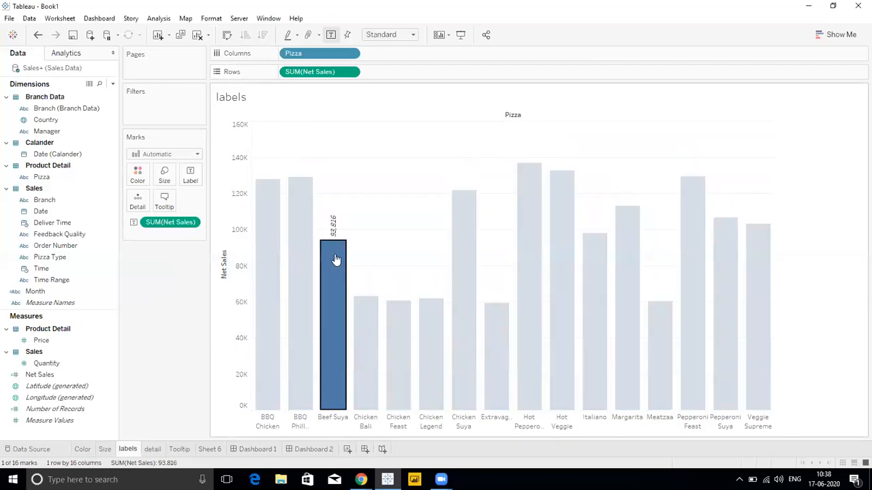
left_click(372, 317)
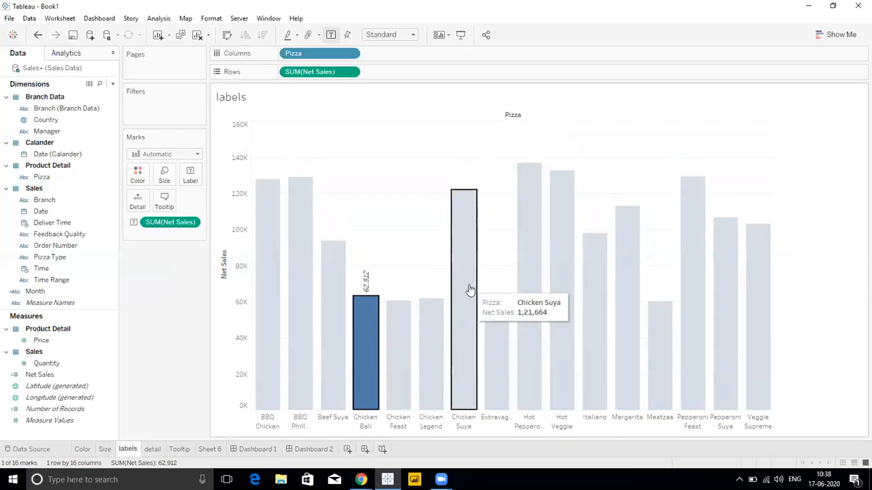
left_click(468, 288)
left_click(538, 231)
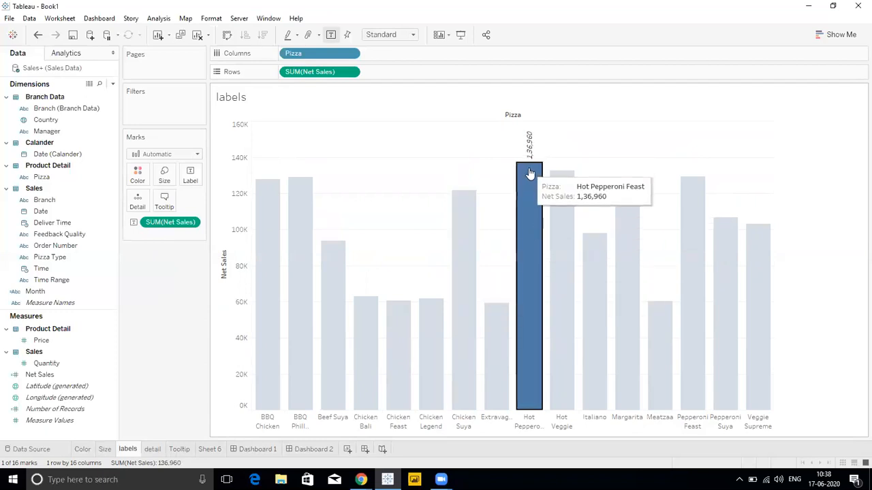
mouse_move(530, 174)
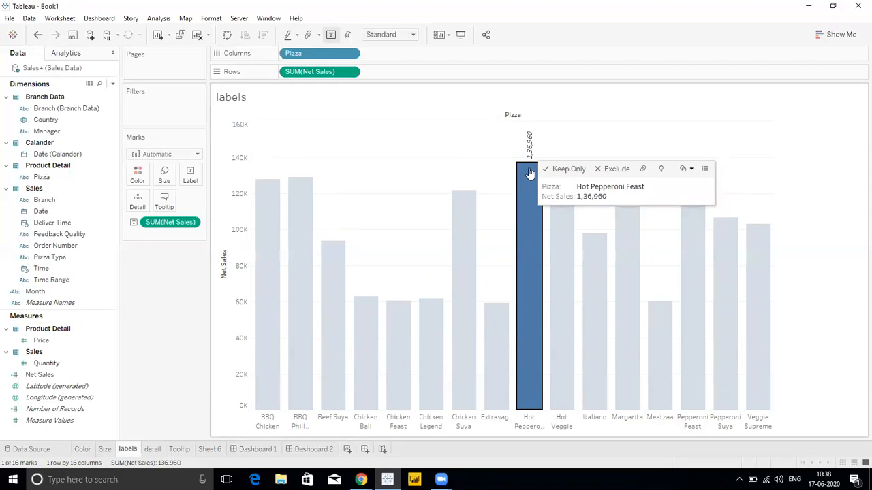
left_click(529, 172)
- Set the marks to label to Min/Max
left_click(191, 175)
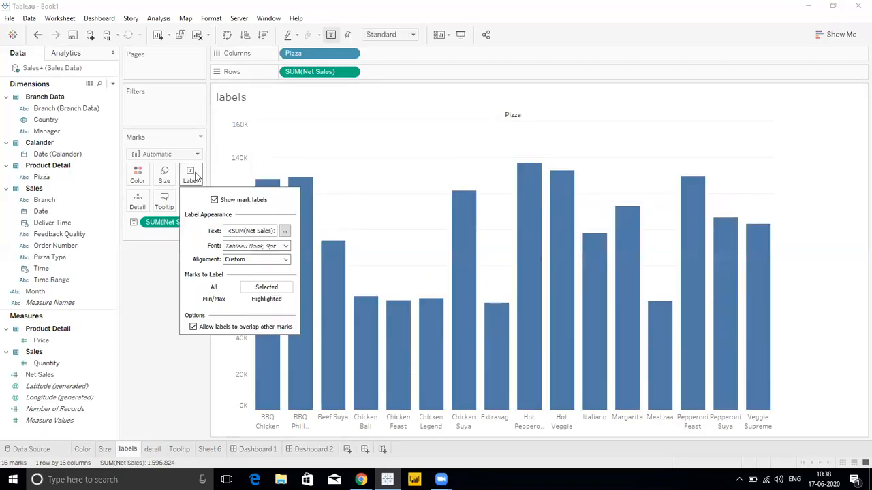
left_click(213, 299)
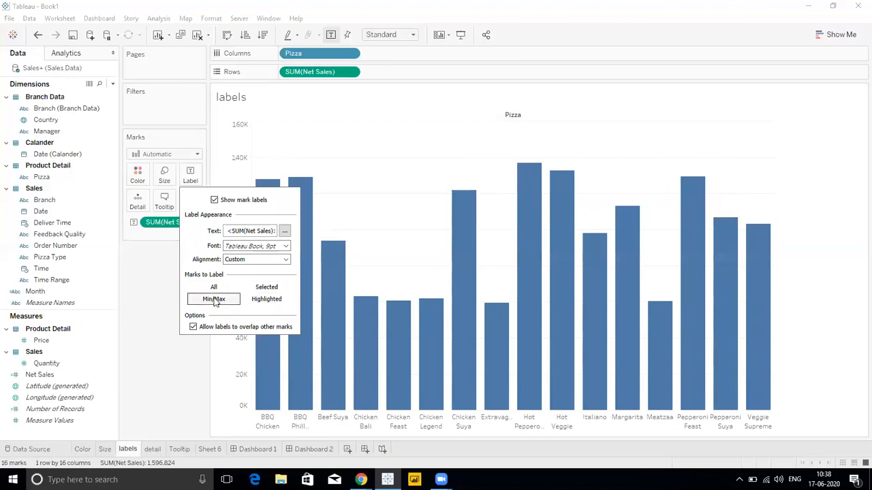
left_click(155, 285)
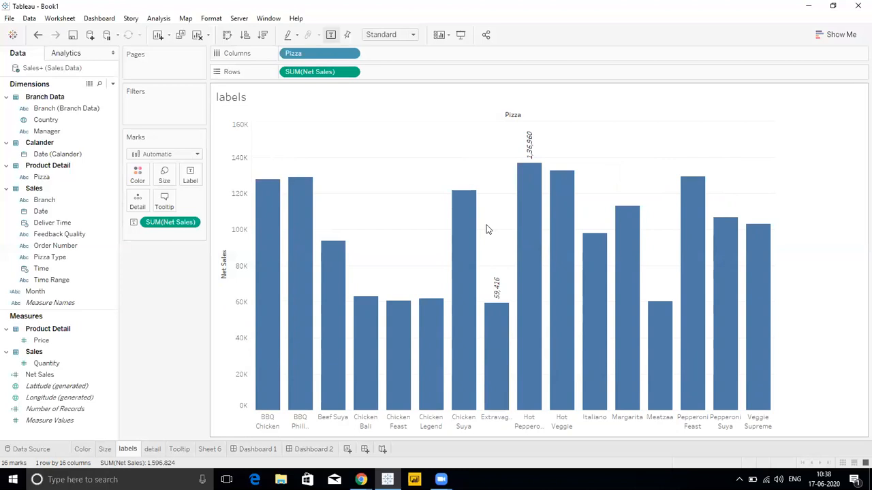
left_click(189, 154)
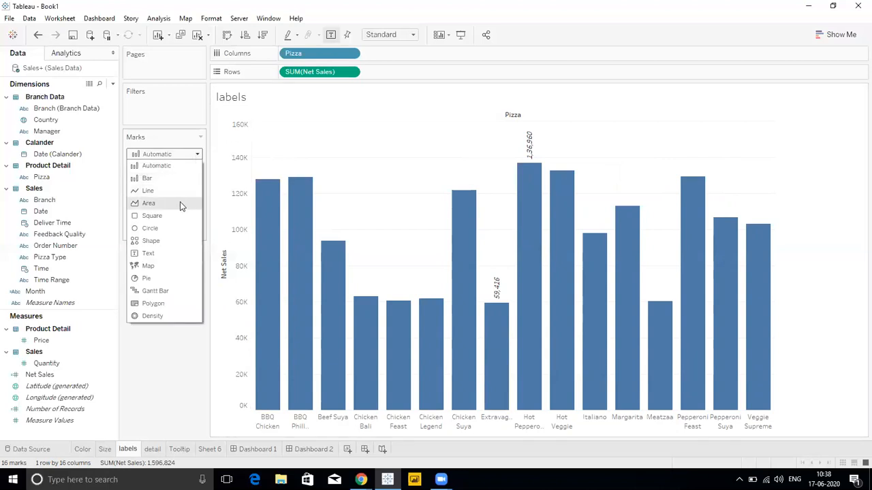
left_click(169, 356)
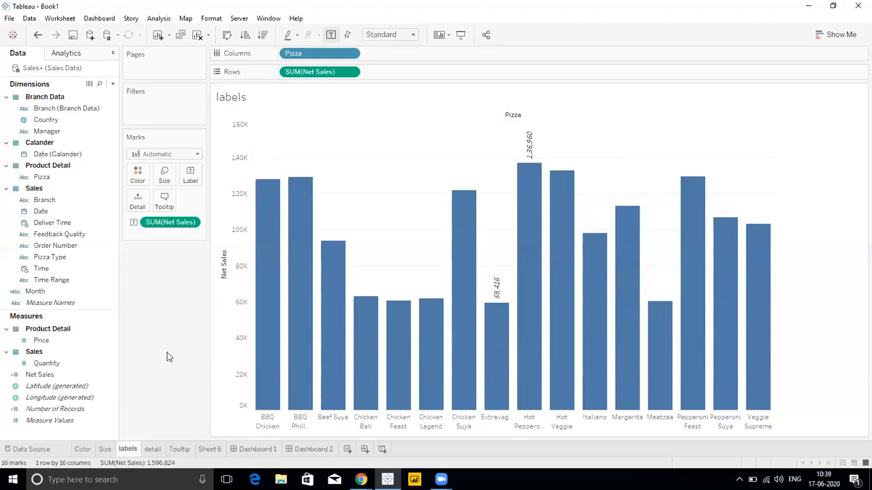
- Set the marks to label to Highlighted so that only highlighted bars carry Net Sales labels
left_click(190, 176)
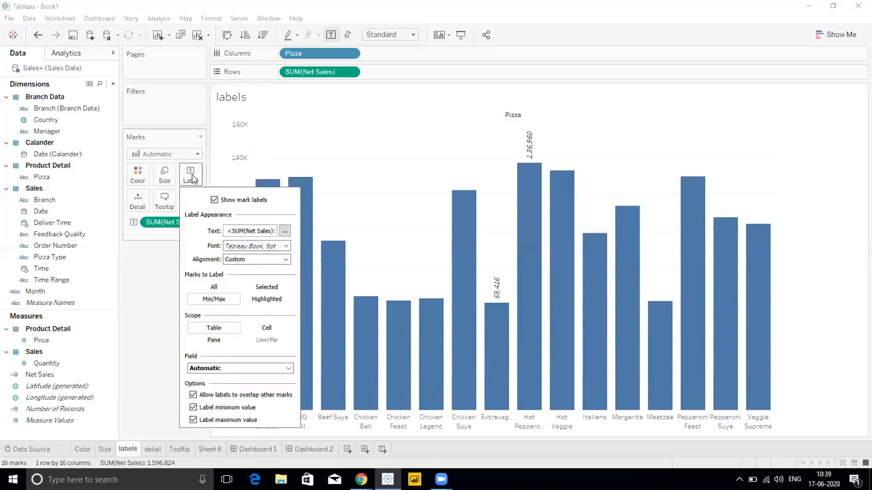
left_click(267, 301)
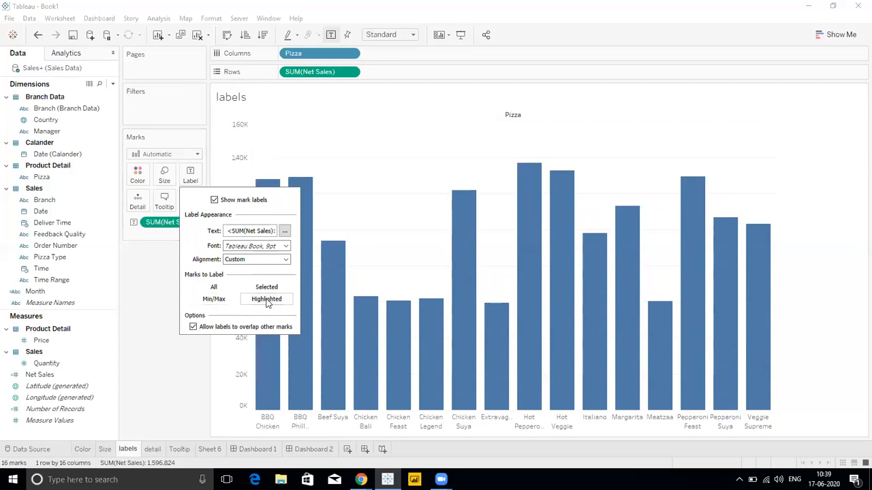
left_click(134, 287)
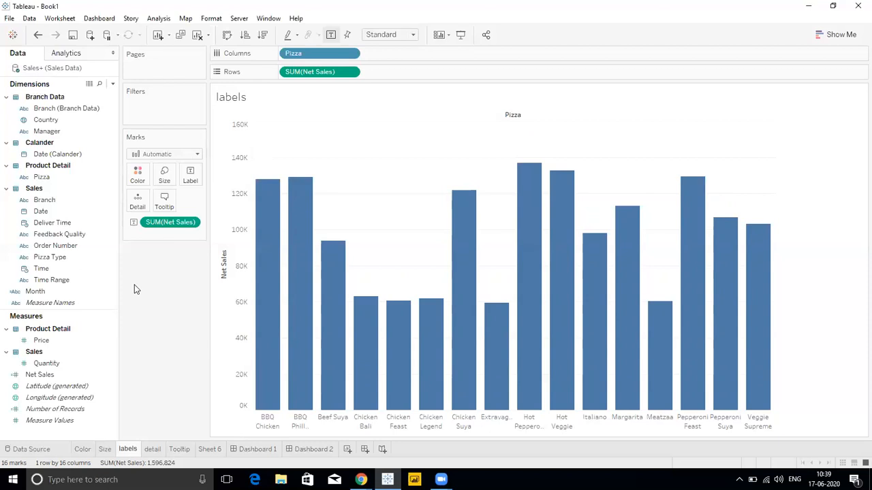
- Select the Chicken Suya, Hot Pepperoni Feast and Hot Veggie bars together to check their labels
left_click_drag(451, 216, 583, 276)
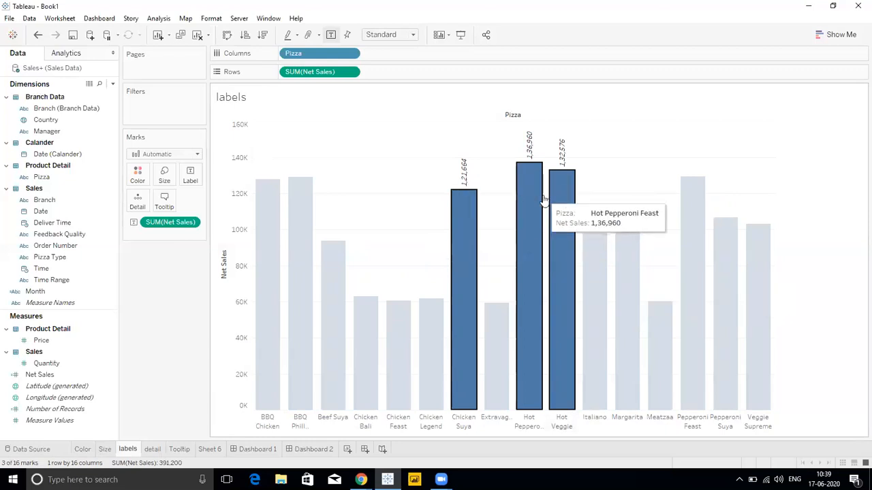
mouse_move(544, 199)
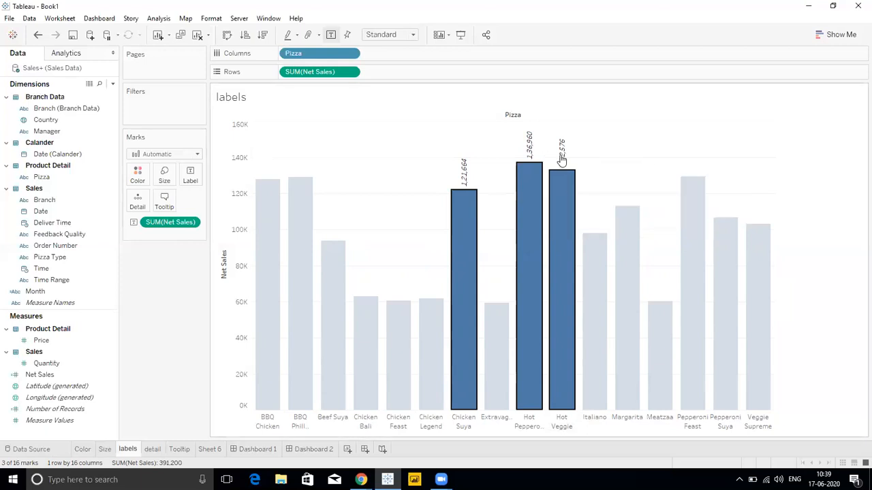
mouse_move(562, 159)
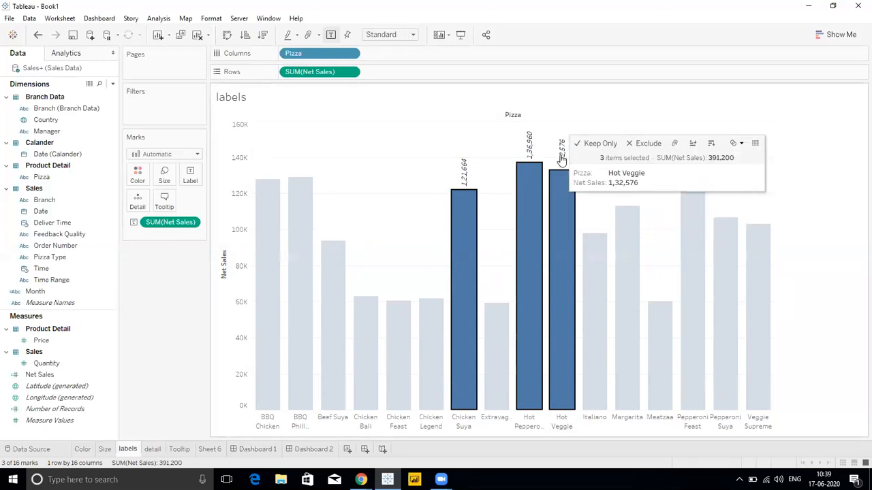
- Set the marks to label to All and clear the bar selection
left_click(193, 181)
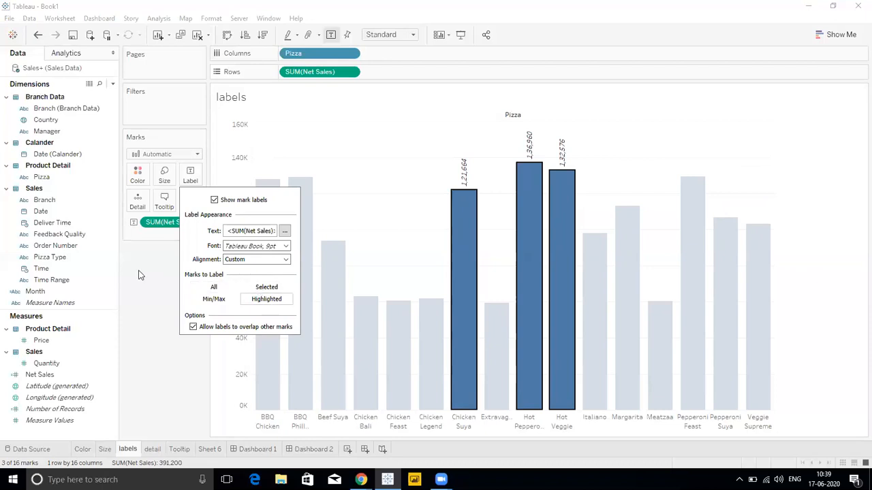
left_click(213, 286)
left_click(168, 290)
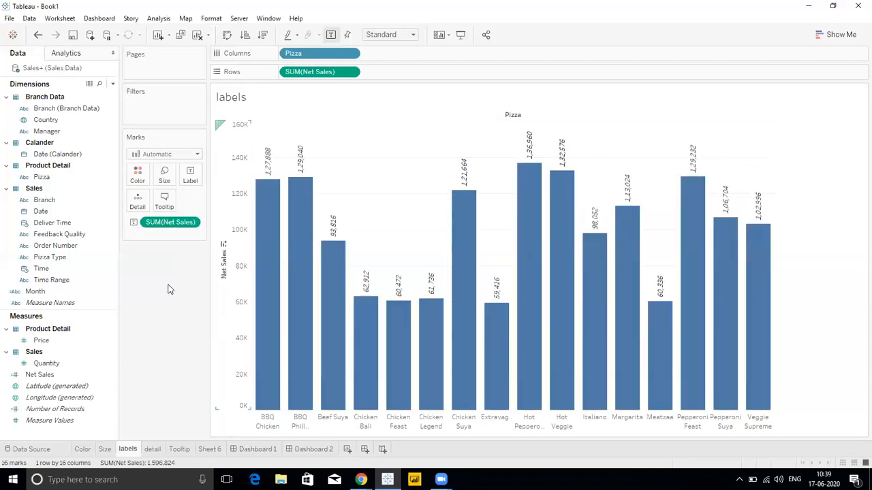